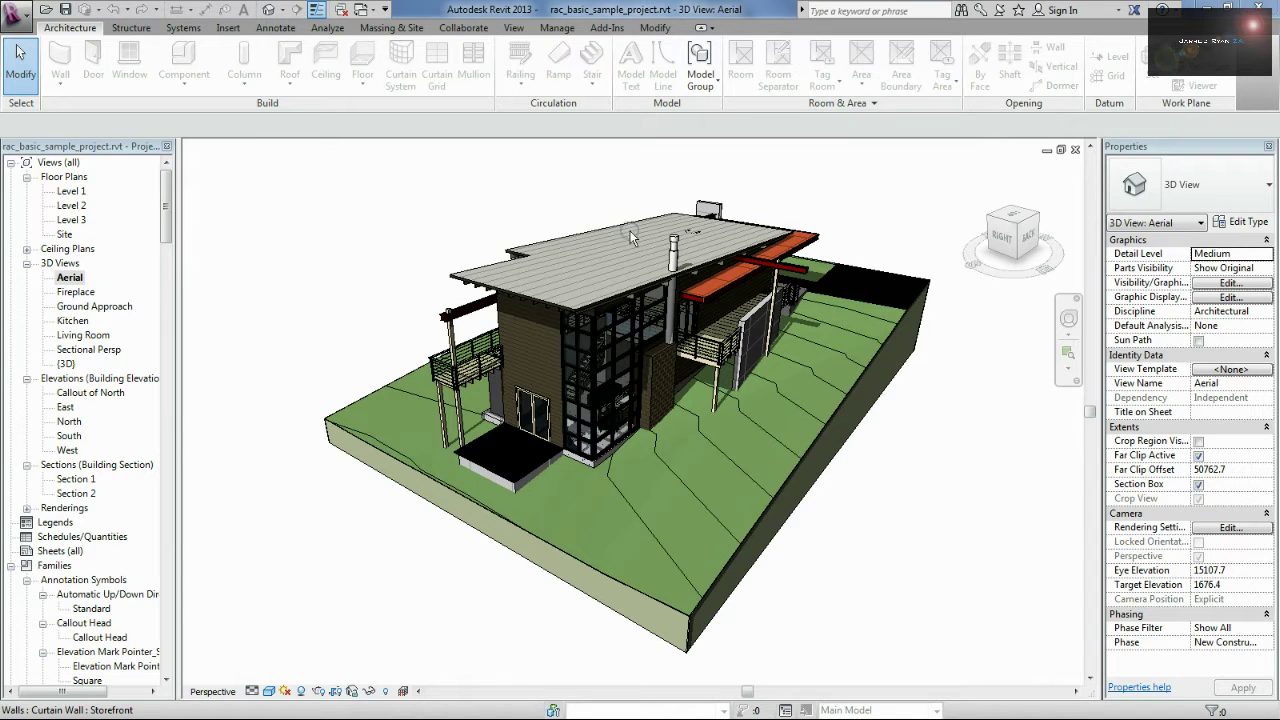
# - Open the sample house's default {3D} view and orbit around it from front-right to back
pyautogui.doubleClick(68, 363)
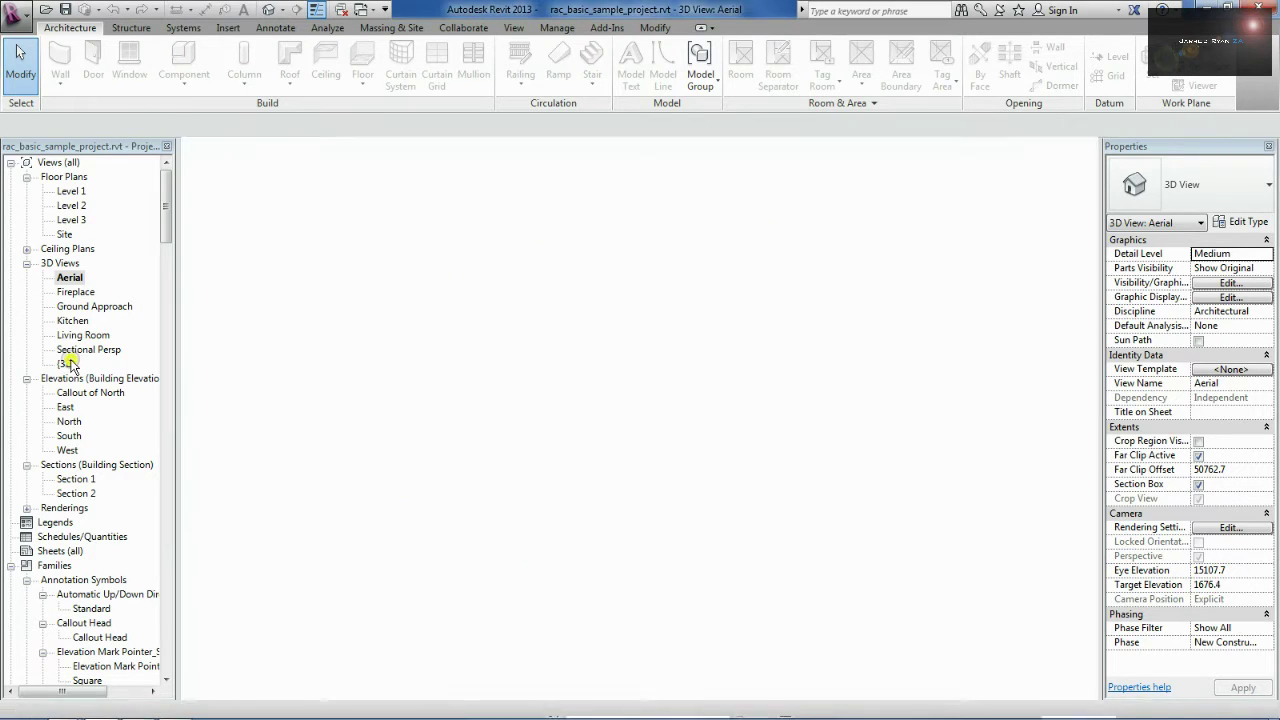
pyautogui.click(270, 14)
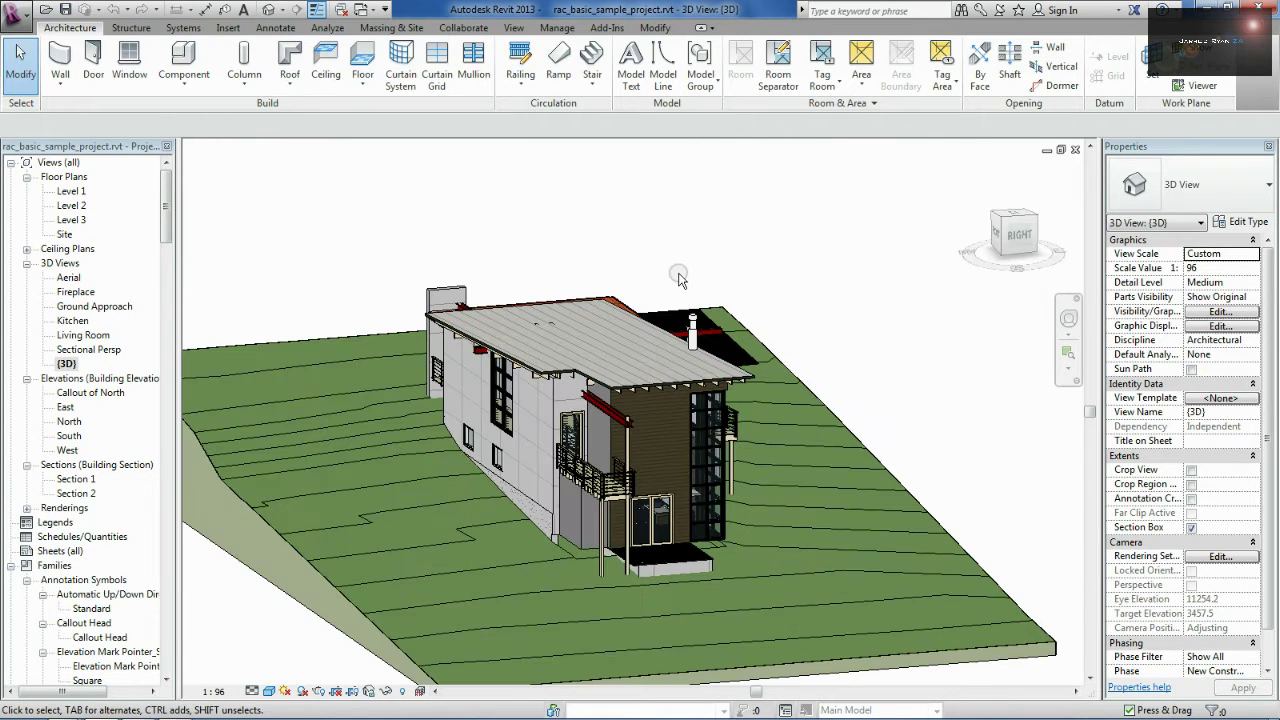
pyautogui.keyDown('shift'); pyautogui.moveTo(590, 545); pyautogui.dragTo(402, 228, button='middle'); pyautogui.keyUp('shift')
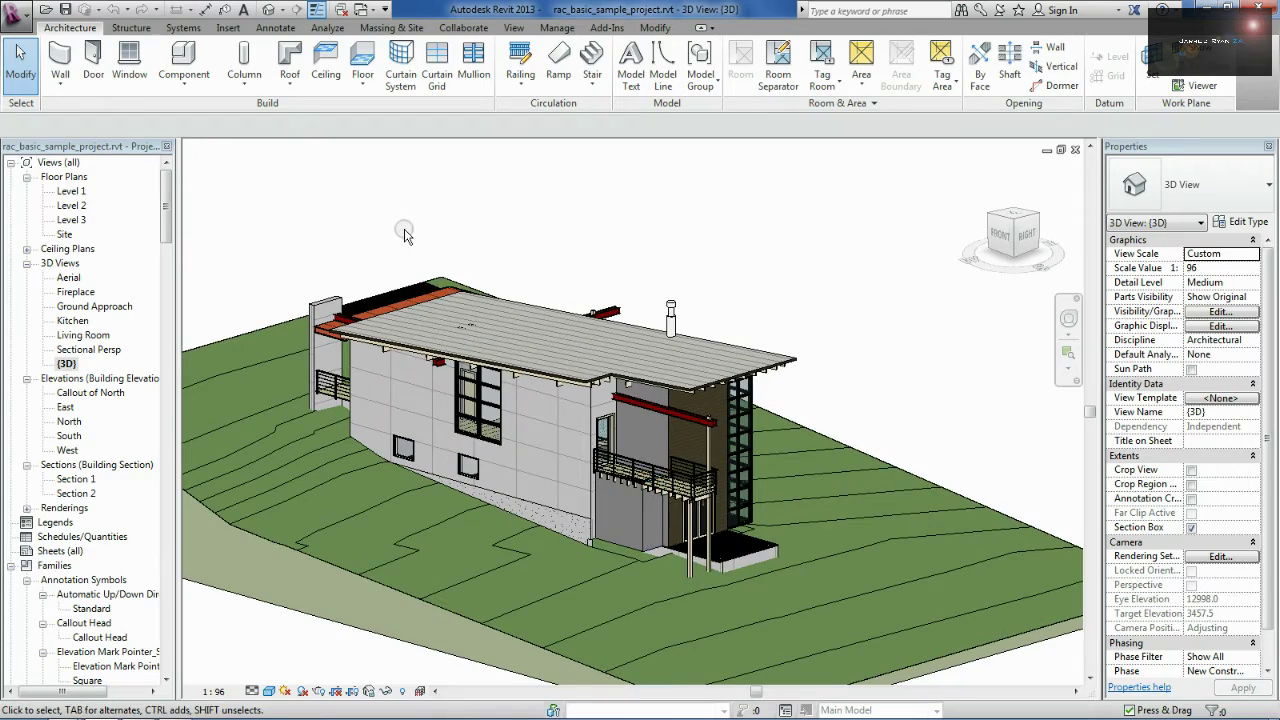
pyautogui.keyDown('shift'); pyautogui.moveTo(590, 208); pyautogui.dragTo(330, 220, button='middle'); pyautogui.keyUp('shift')
pyautogui.keyDown('shift'); pyautogui.moveTo(509, 271); pyautogui.dragTo(509, 271, button='middle'); pyautogui.keyUp('shift')
pyautogui.click(509, 268)
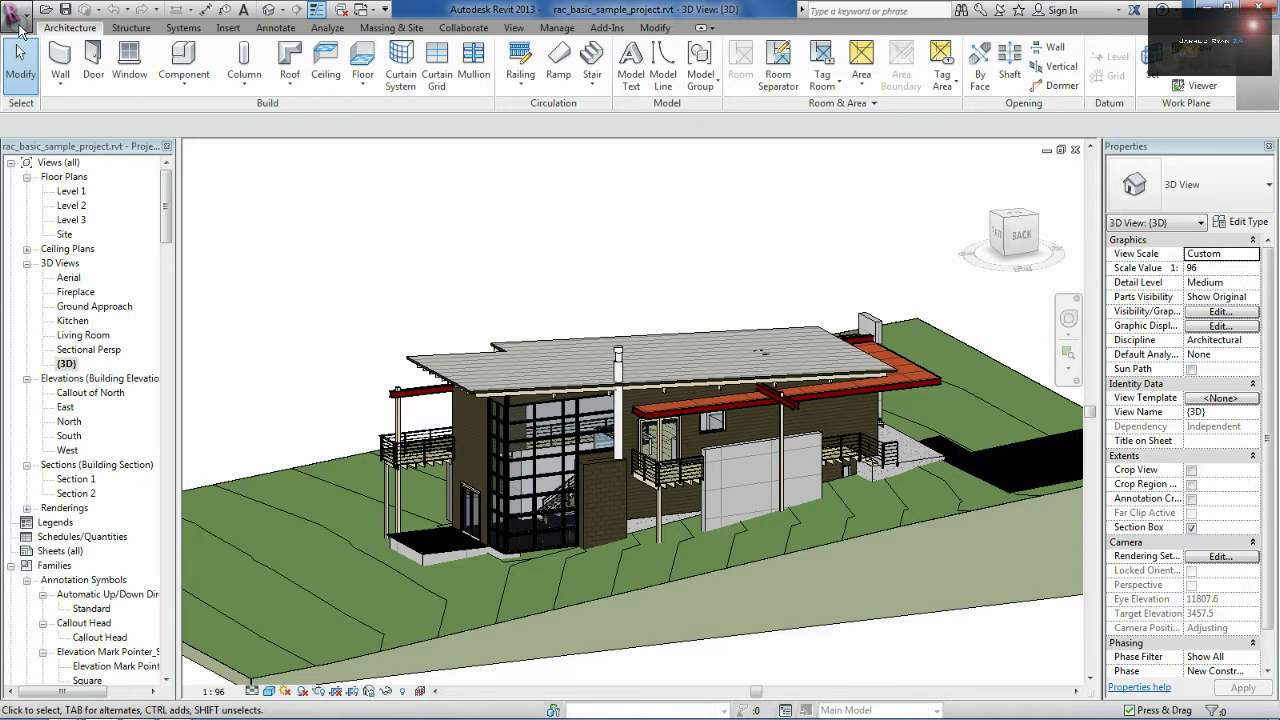
# - Export the {3D} view to the desktop as an AutoCAD 2007 DWG file
pyautogui.click(20, 22)
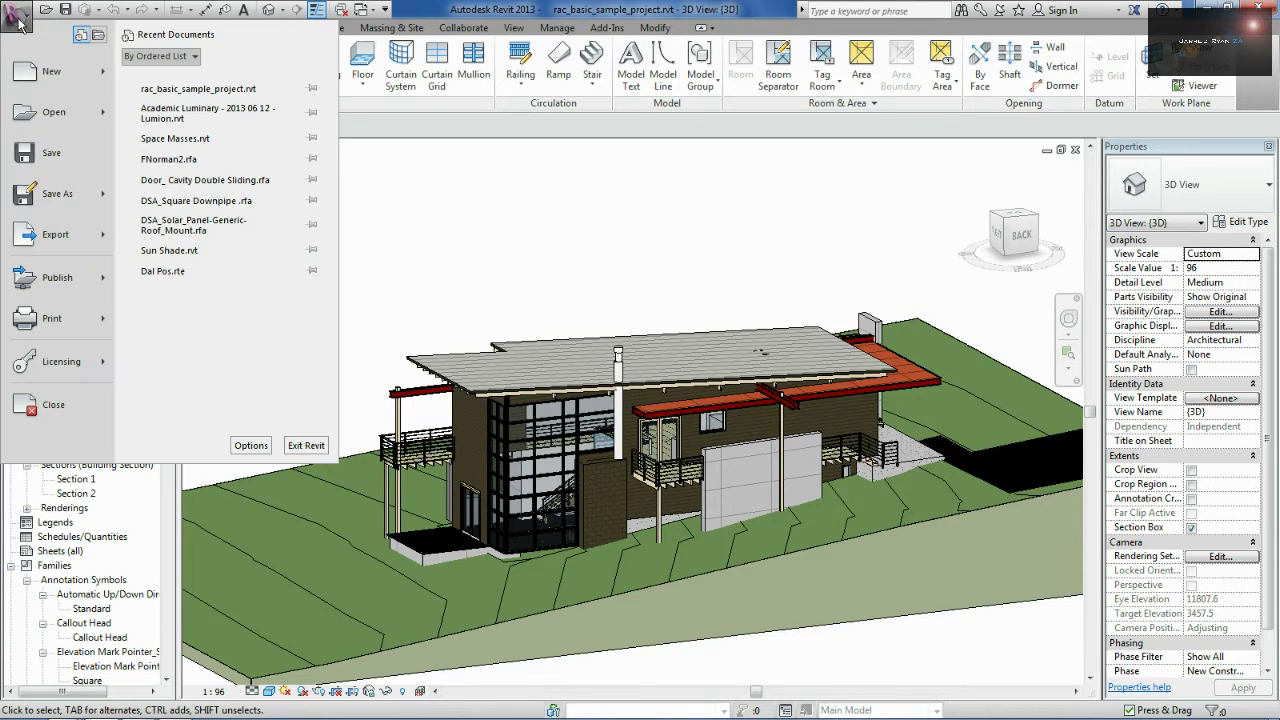
pyautogui.click(72, 250)
pyautogui.moveTo(240, 84)
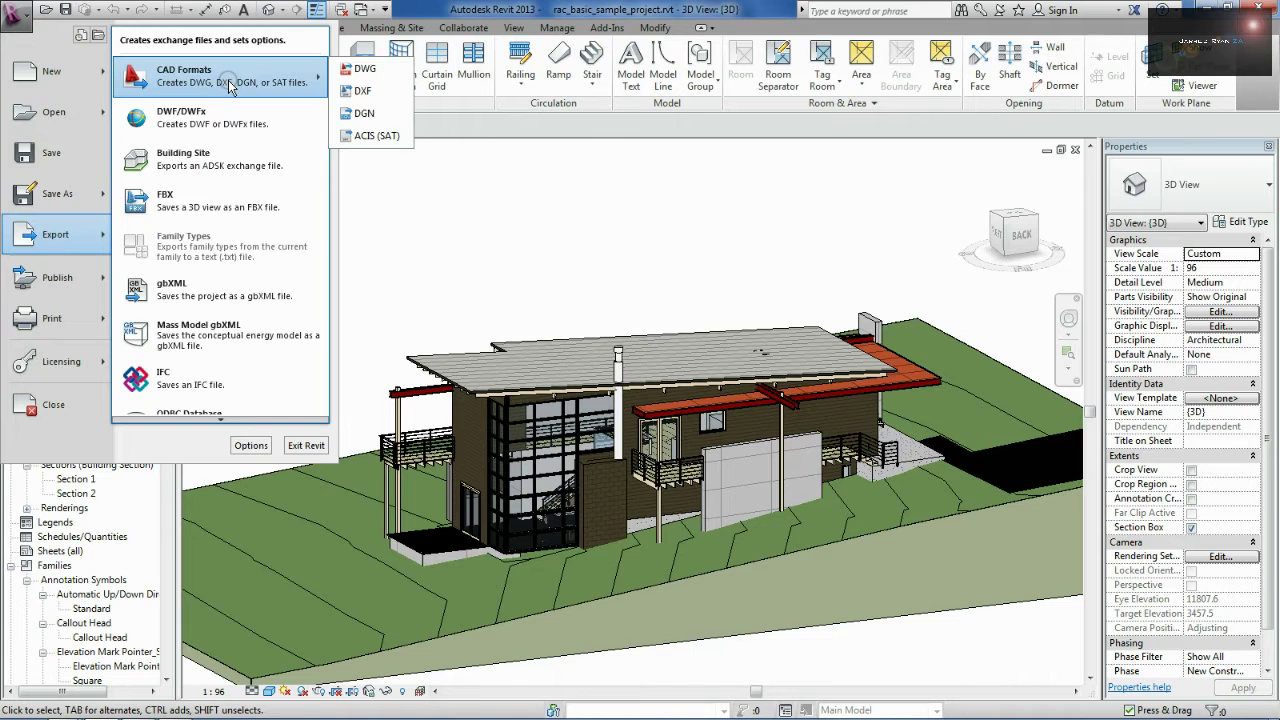
pyautogui.click(362, 69)
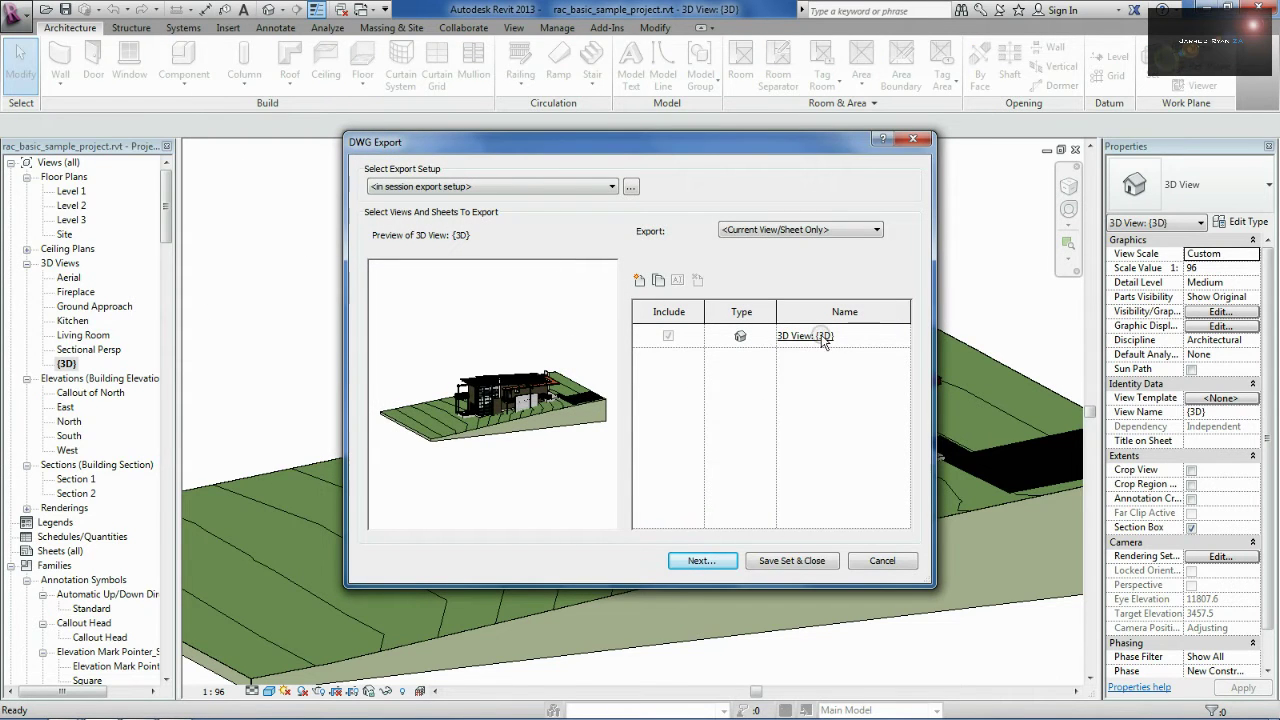
pyautogui.click(729, 562)
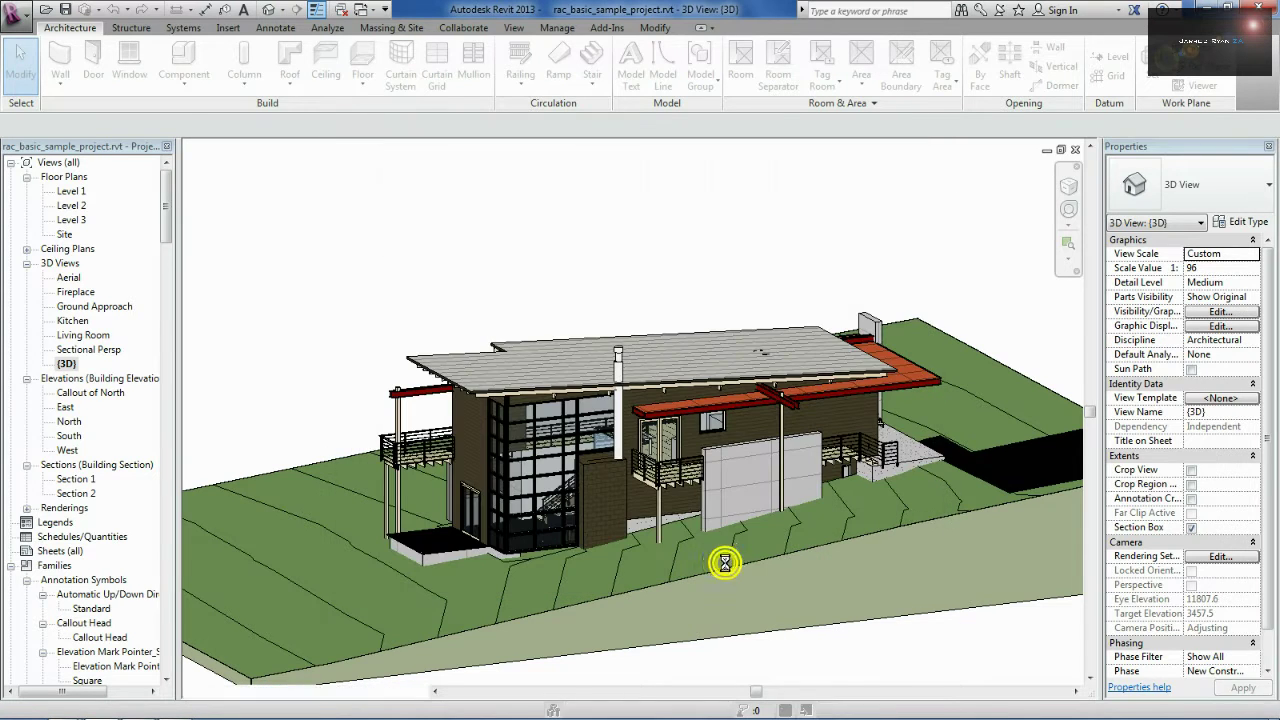
pyautogui.click(590, 473)
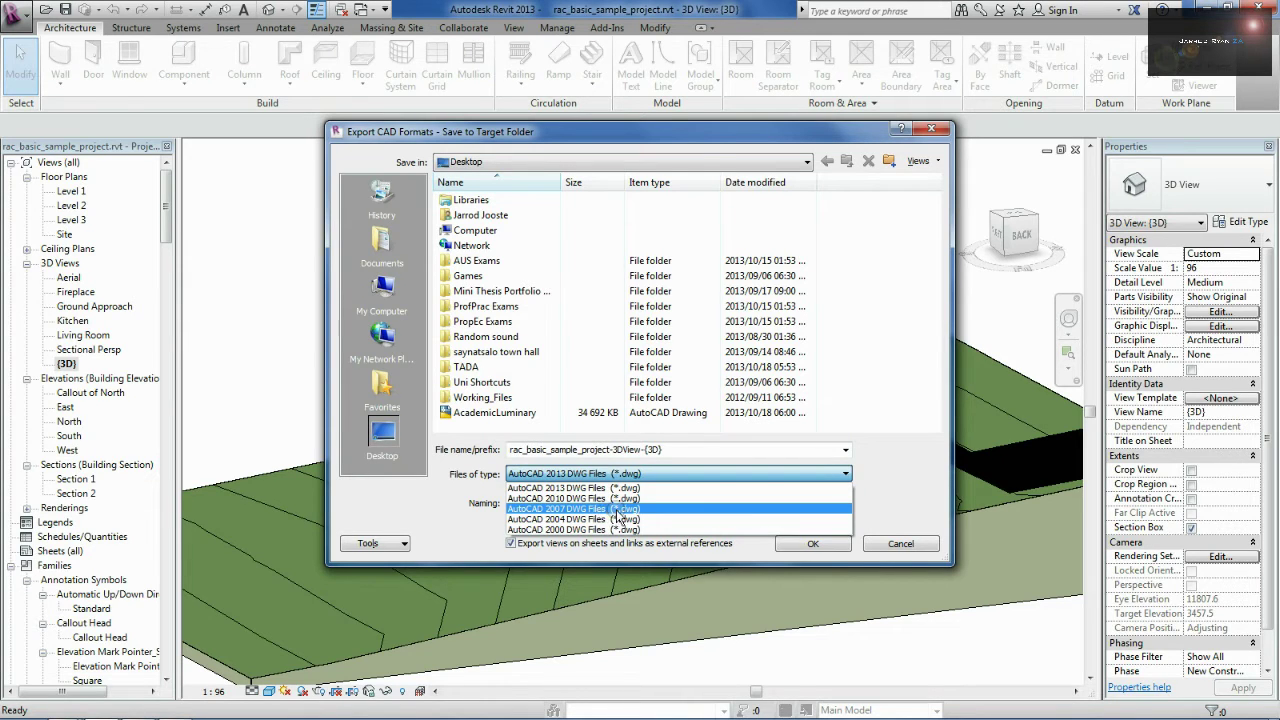
pyautogui.click(619, 509)
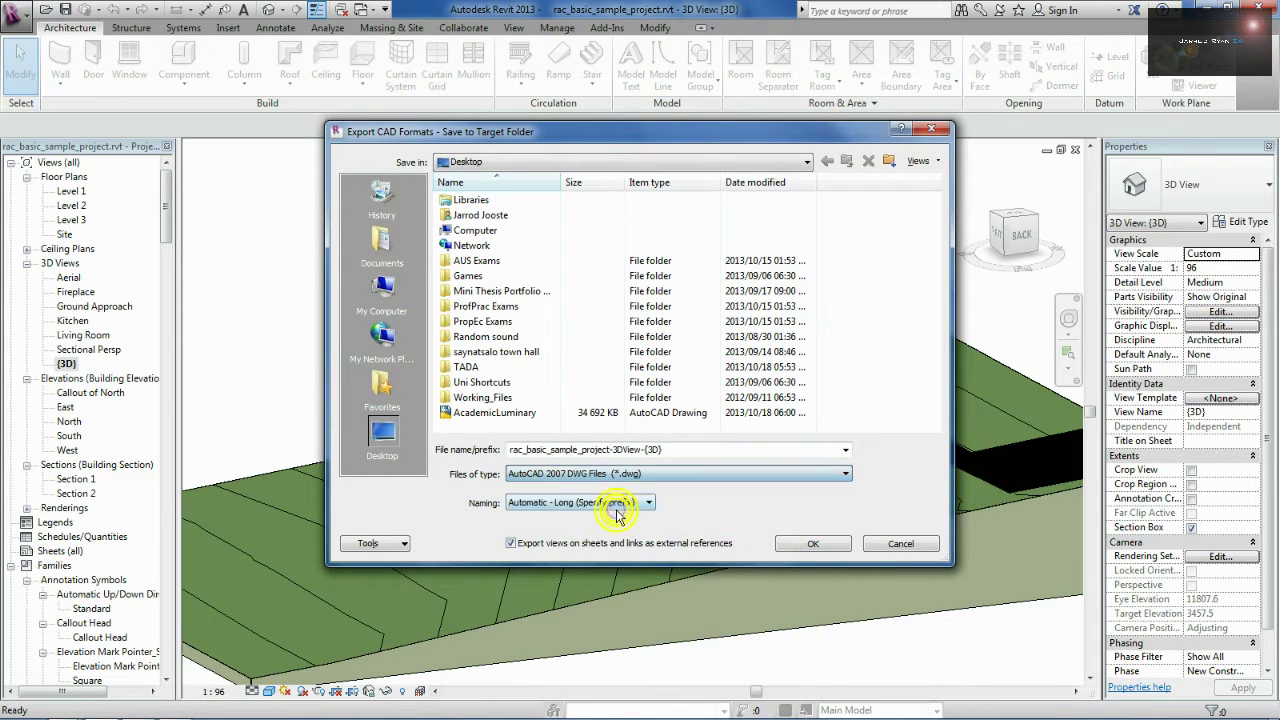
pyautogui.click(815, 545)
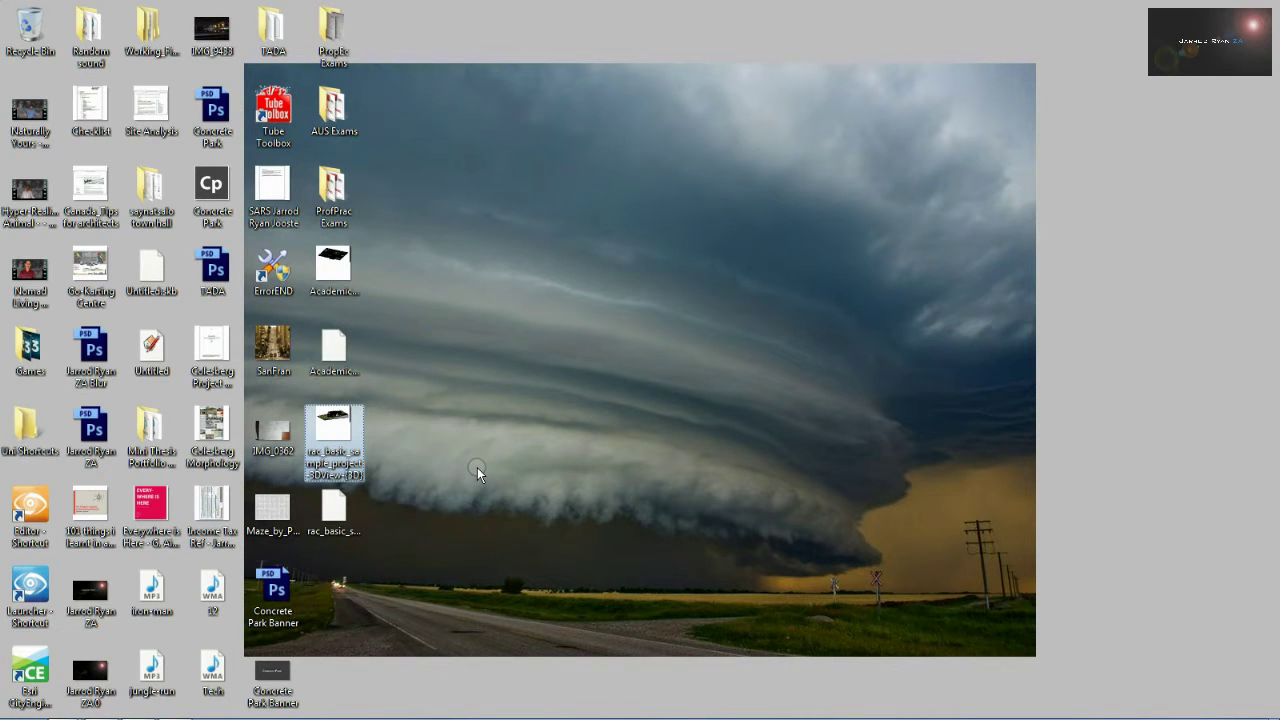
# - In SketchUp, import the rac_basic_sample_project-3DView-{3D} DWG as an AutoCAD file
pyautogui.hotkey('alt', 'Tab')
pyautogui.hotkey('alt', 'Tab')
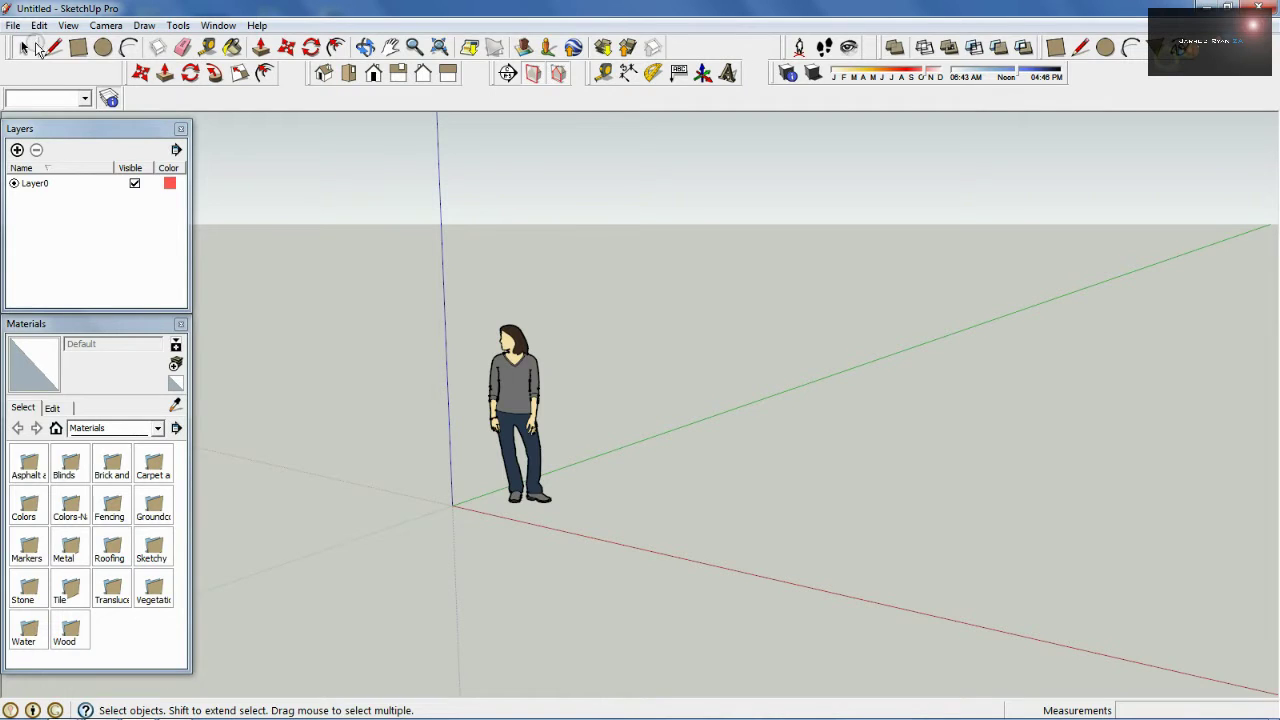
pyautogui.click(13, 25)
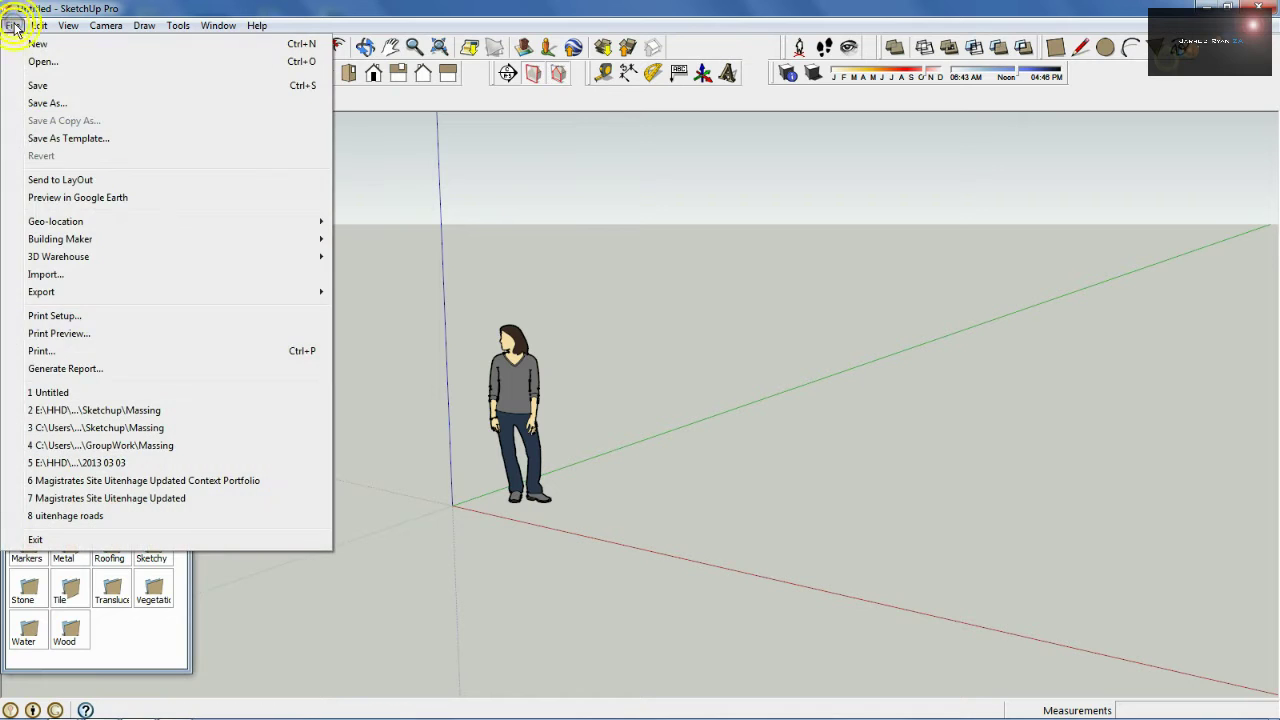
pyautogui.click(89, 275)
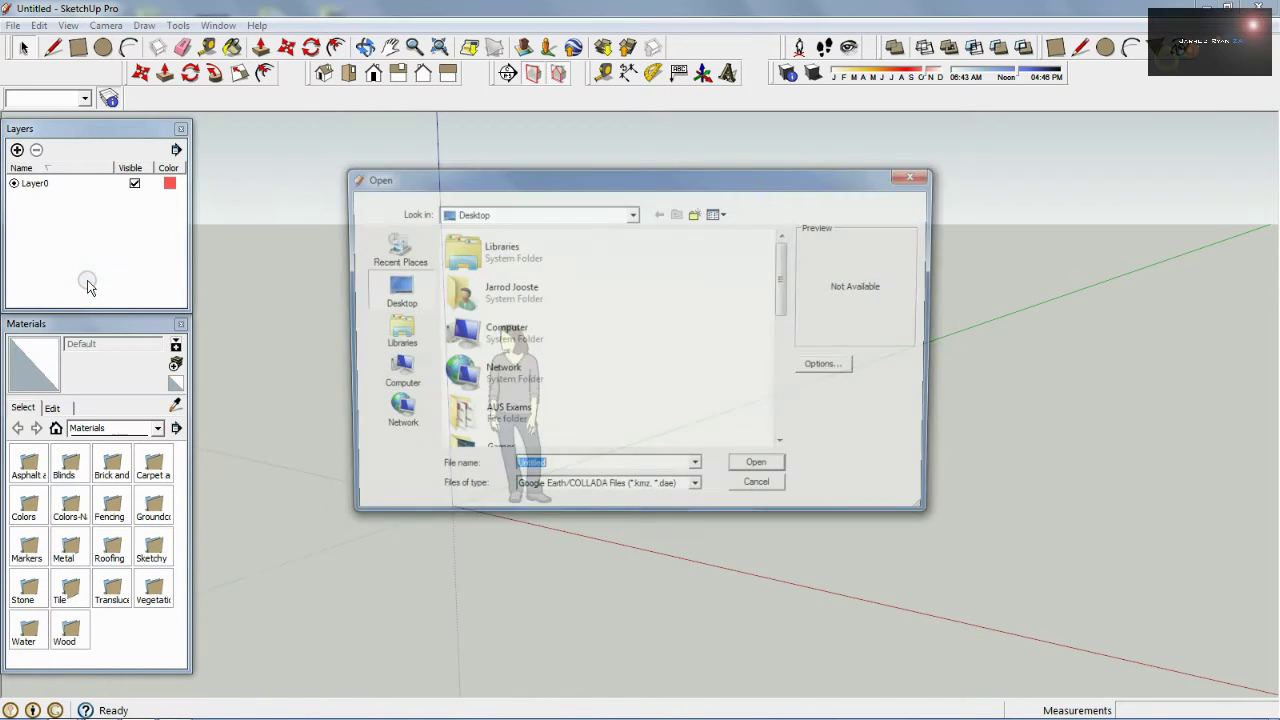
pyautogui.click(697, 491)
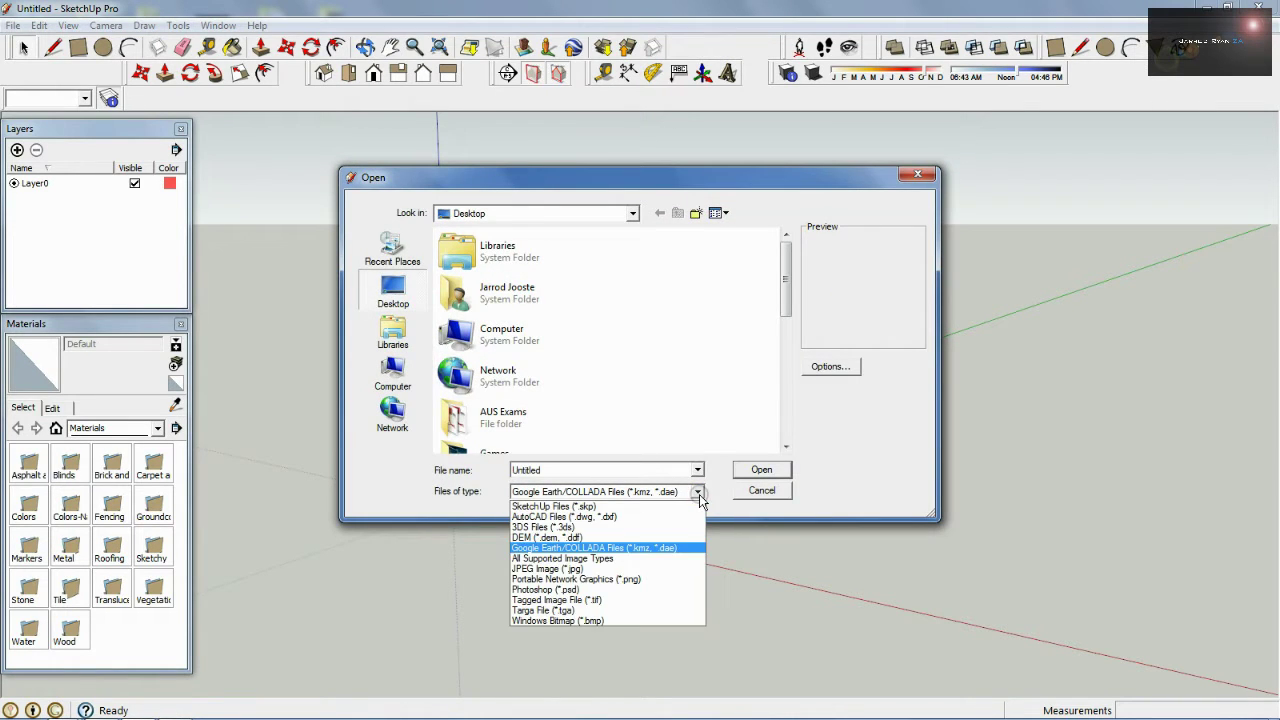
pyautogui.click(645, 517)
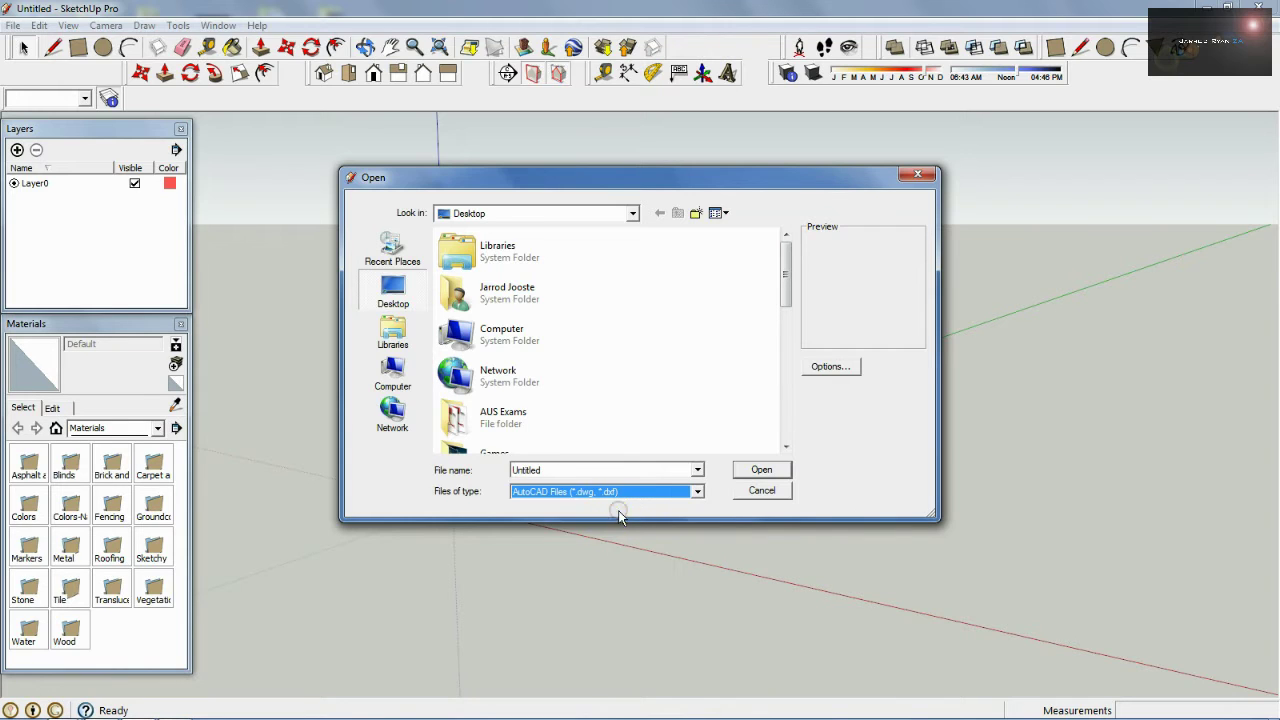
pyautogui.moveTo(789, 286); pyautogui.dragTo(787, 445)
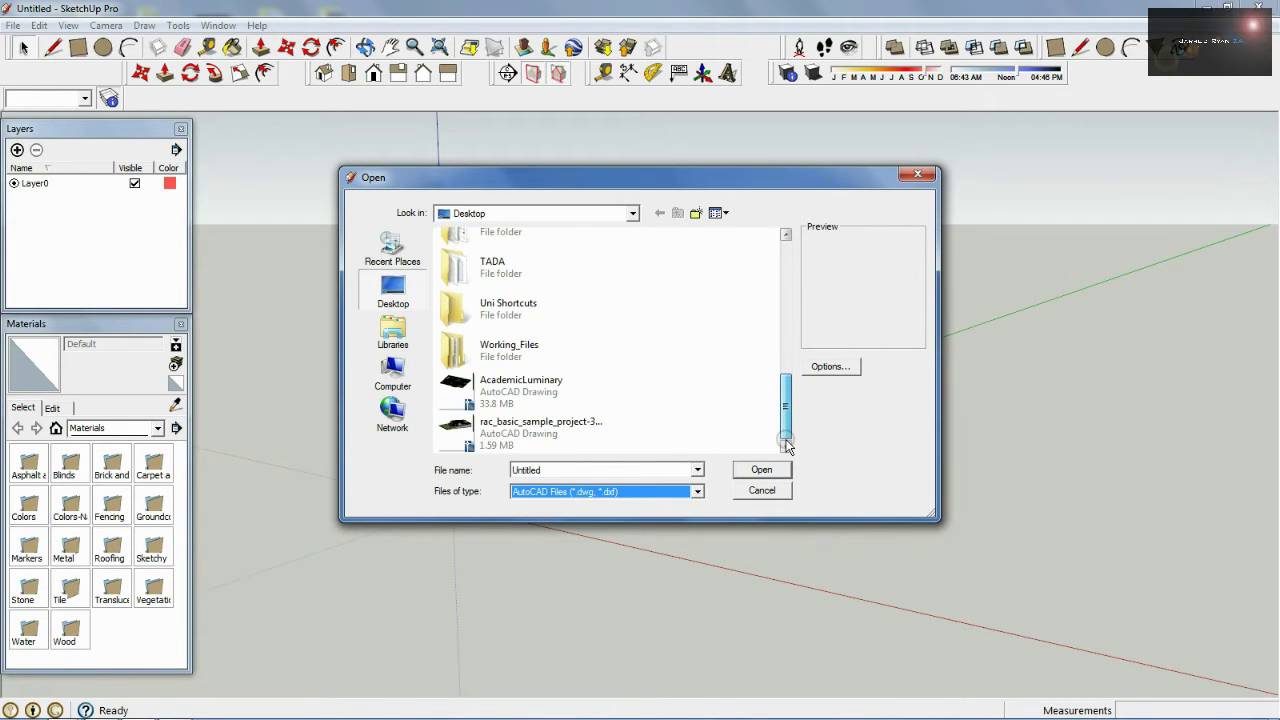
pyautogui.click(527, 440)
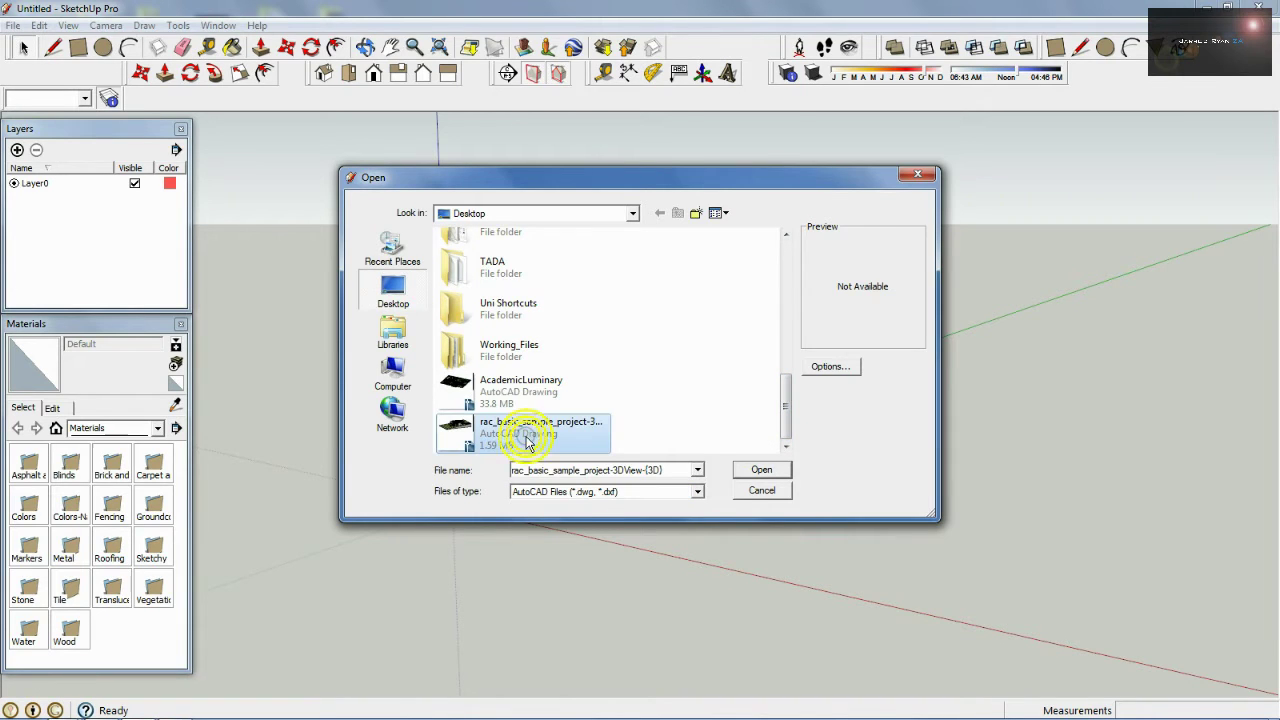
pyautogui.click(736, 470)
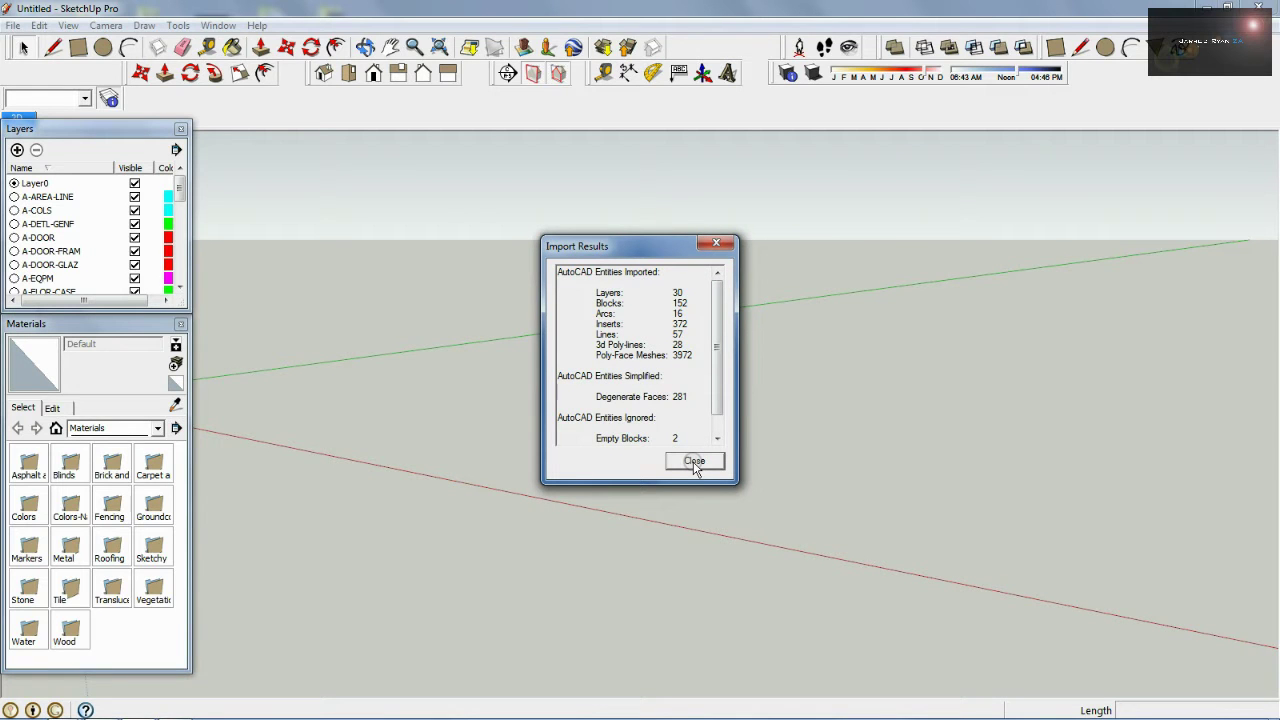
# - Close the import results and orbit and zoom in on the imported house
pyautogui.click(694, 462)
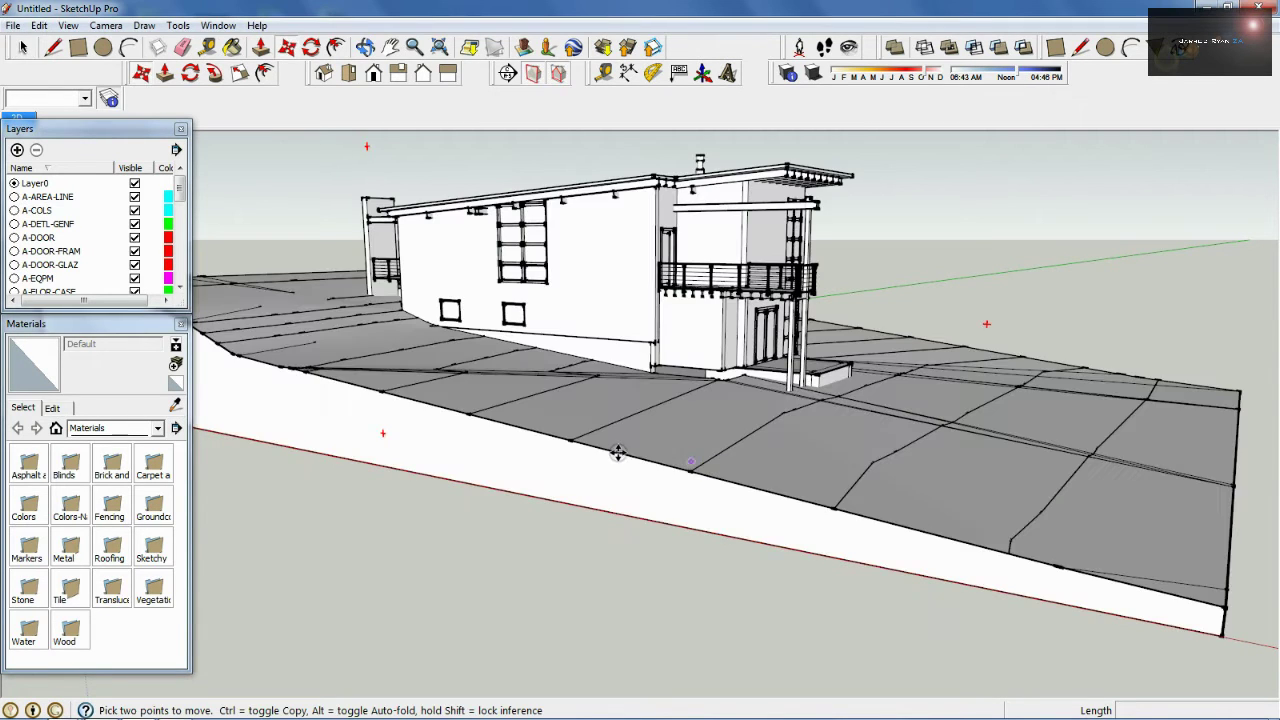
pyautogui.keyDown('shift'); pyautogui.moveTo(838, 370); pyautogui.dragTo(811, 428, button='middle'); pyautogui.keyUp('shift')
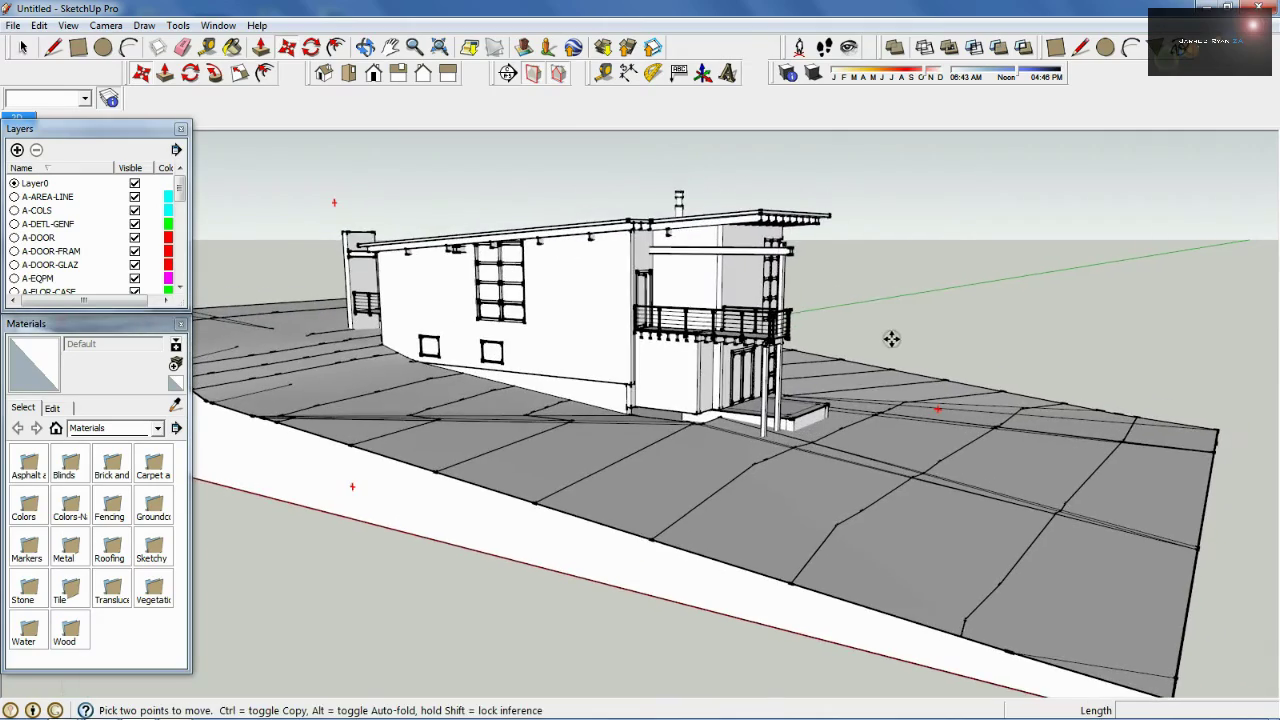
pyautogui.moveTo(891, 337); pyautogui.dragTo(502, 378, button='middle')
pyautogui.moveTo(590, 377); pyautogui.dragTo(740, 436, button='middle')
pyautogui.scroll(3, 745, 440)
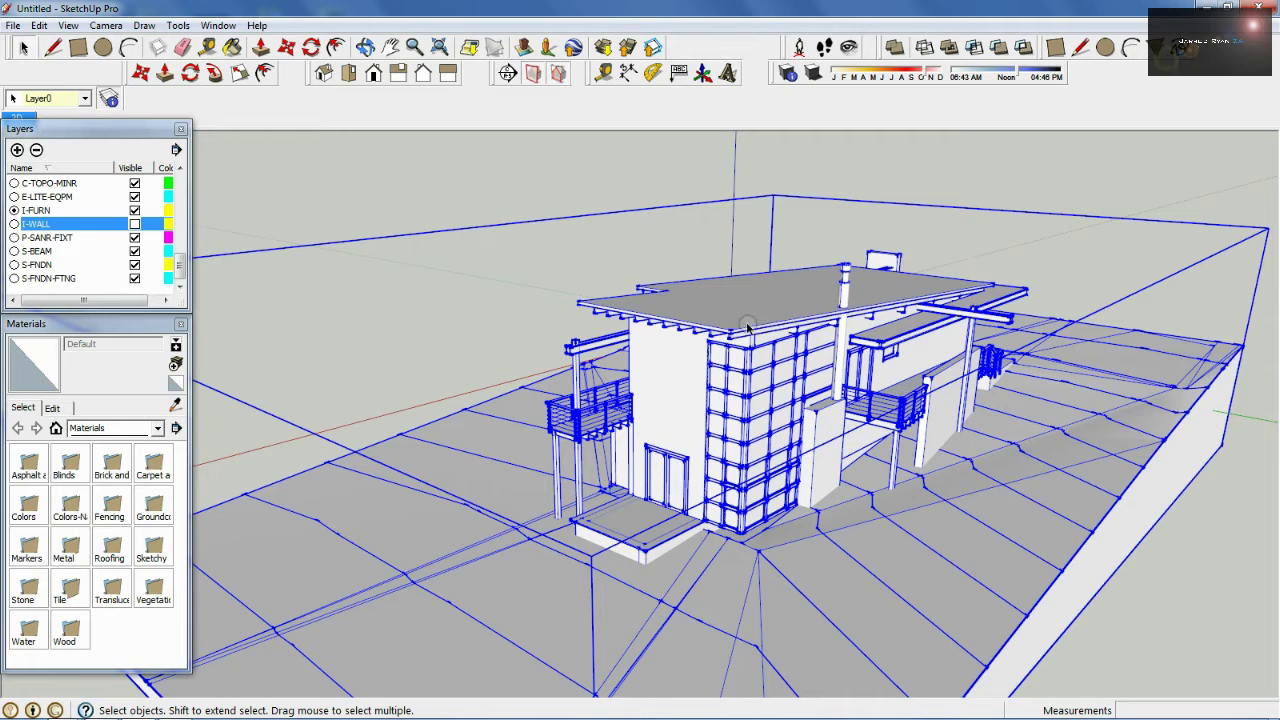
pyautogui.rightClick(747, 327)
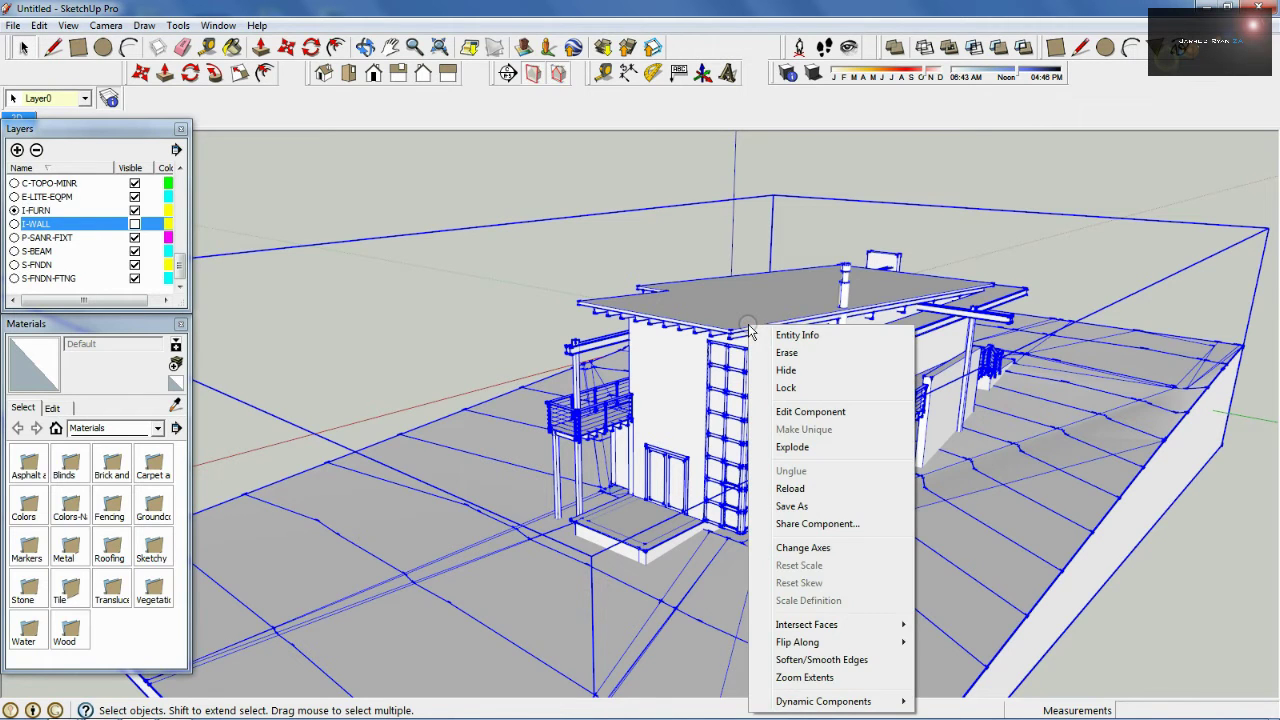
pyautogui.click(828, 413)
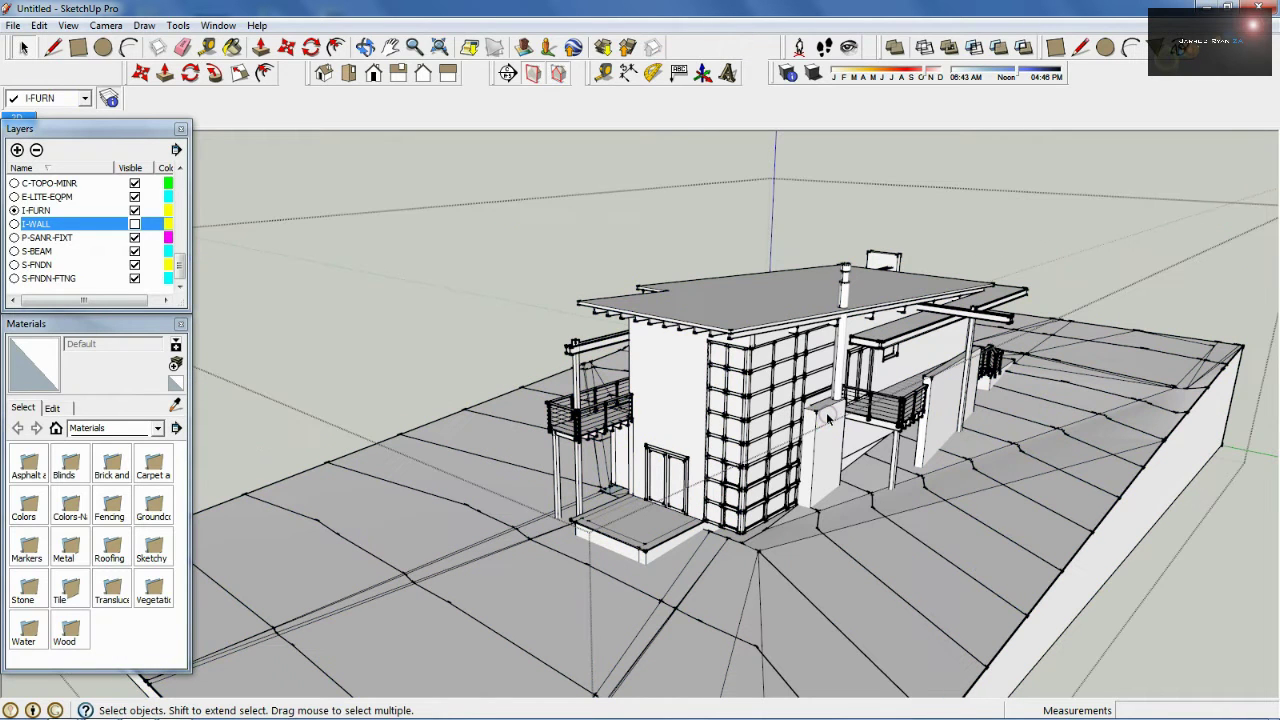
pyautogui.click(730, 332)
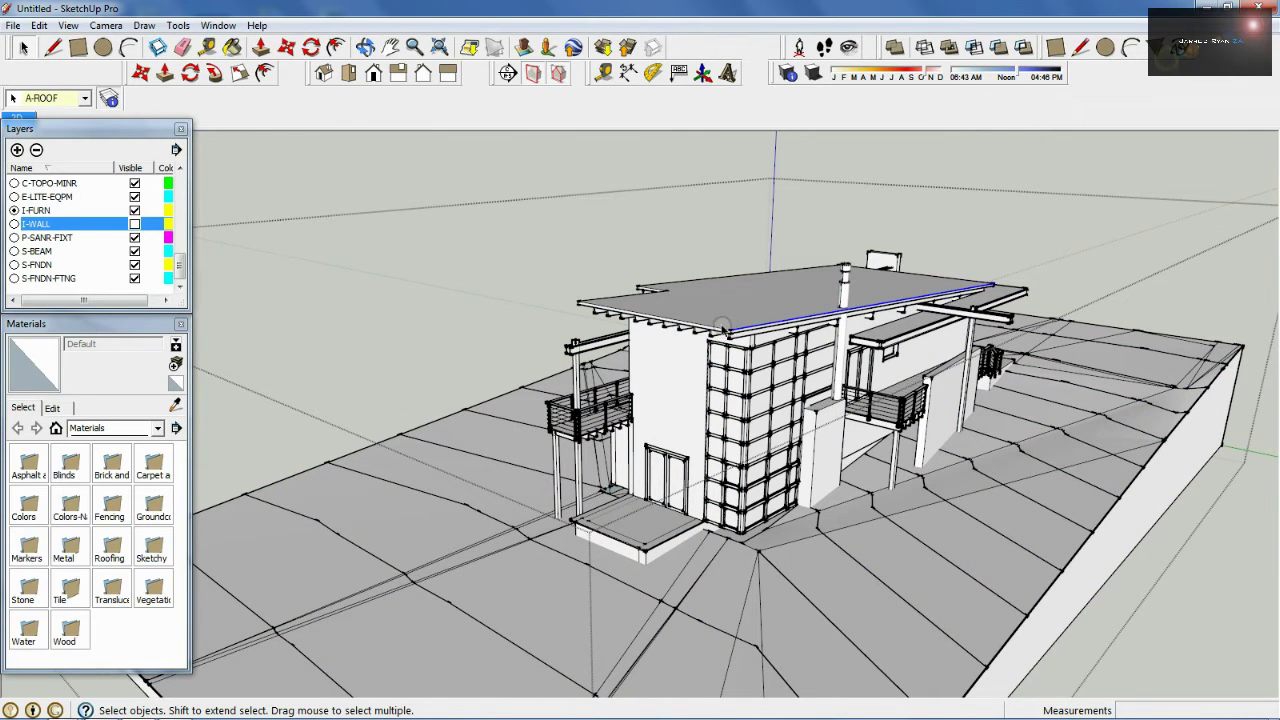
pyautogui.click(722, 314)
pyautogui.click(726, 422)
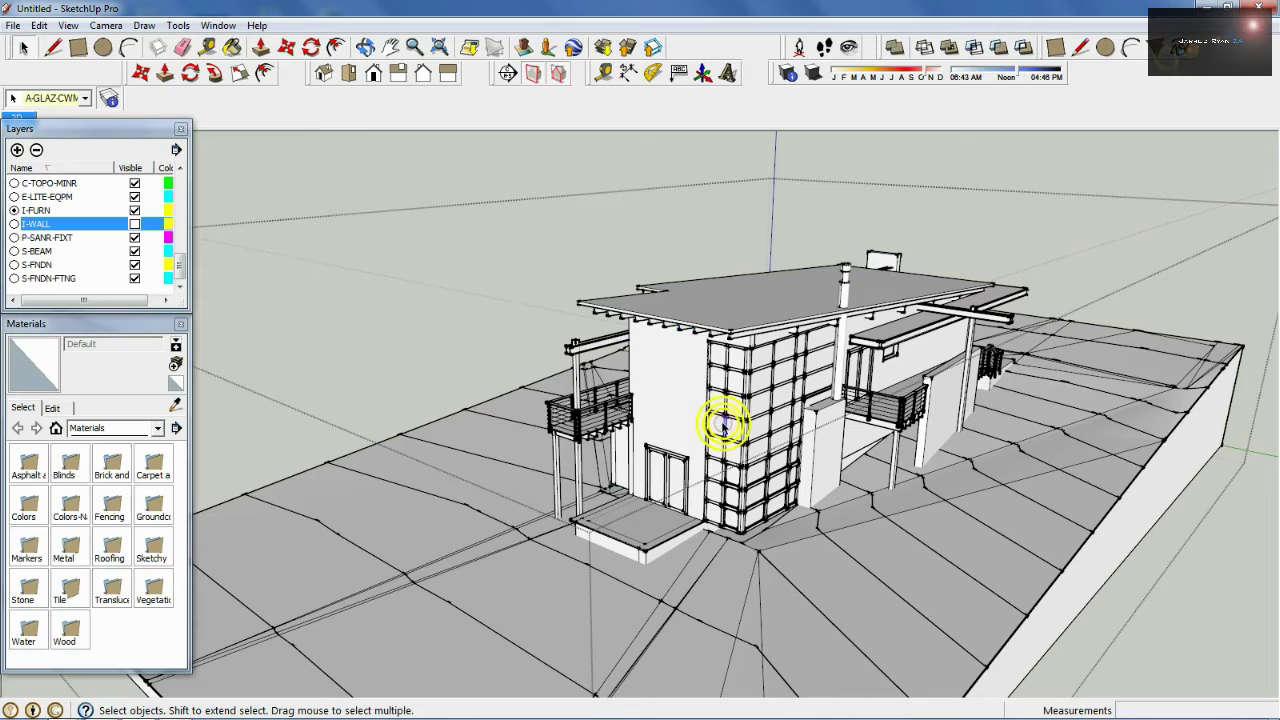
pyautogui.scroll(3, 725, 448)
pyautogui.scroll(5, 726, 453)
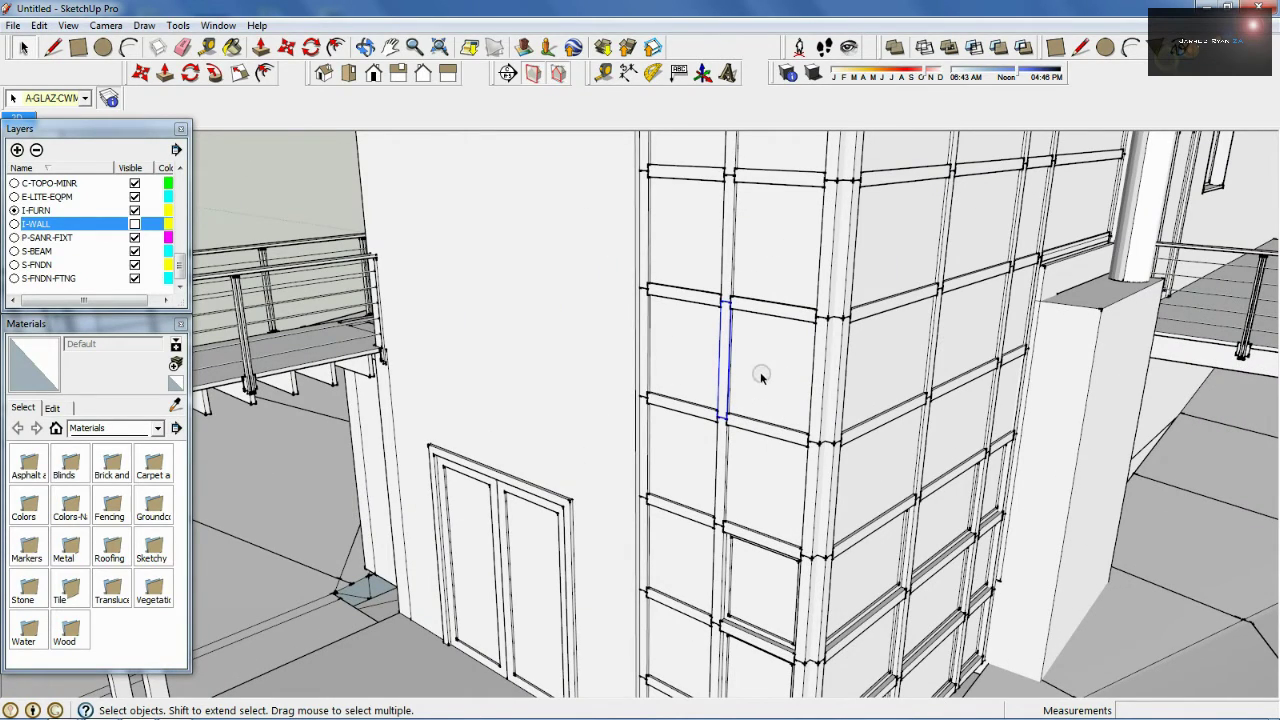
pyautogui.click(780, 383)
pyautogui.click(537, 593)
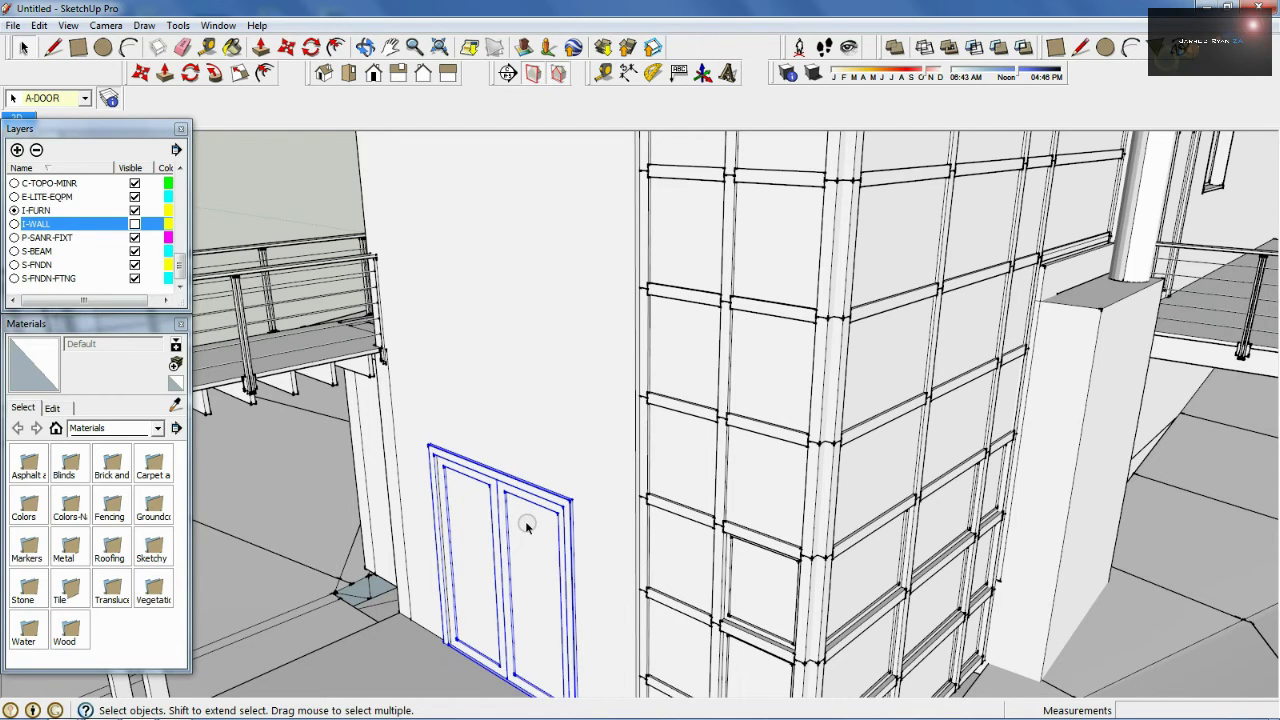
pyautogui.scroll(-5, 522, 392)
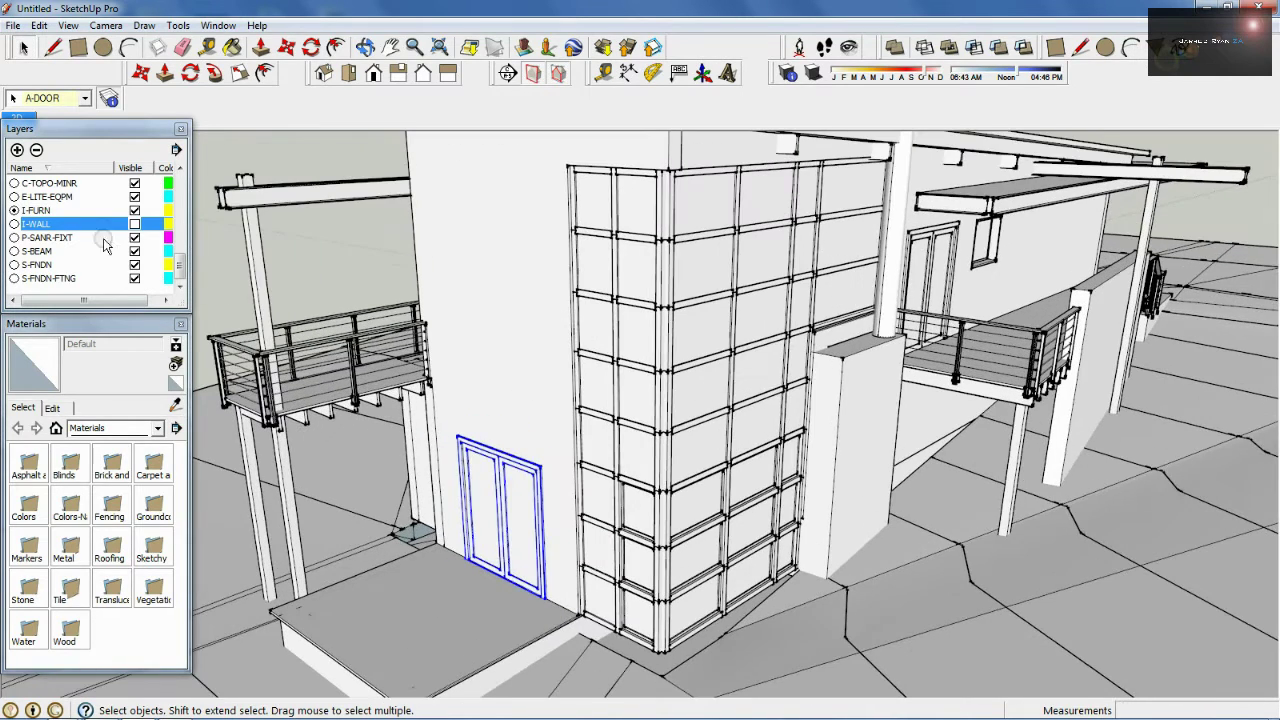
# - Hide A-GLAZ, A-GLAZ-CWMG, A-GLAZ-FRAM and A-GLAZ-GLAS, toggling A-ROOF off and back on
pyautogui.moveTo(179, 264); pyautogui.dragTo(175, 208)
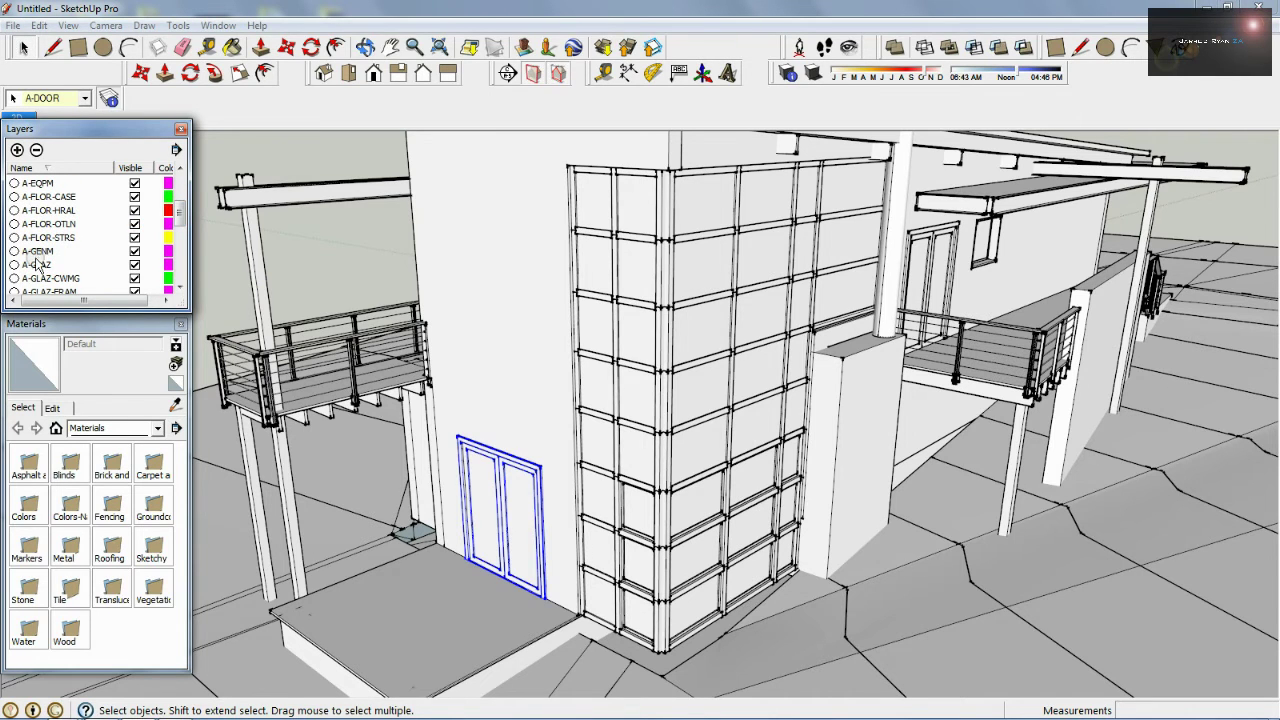
pyautogui.click(122, 266)
pyautogui.click(134, 265)
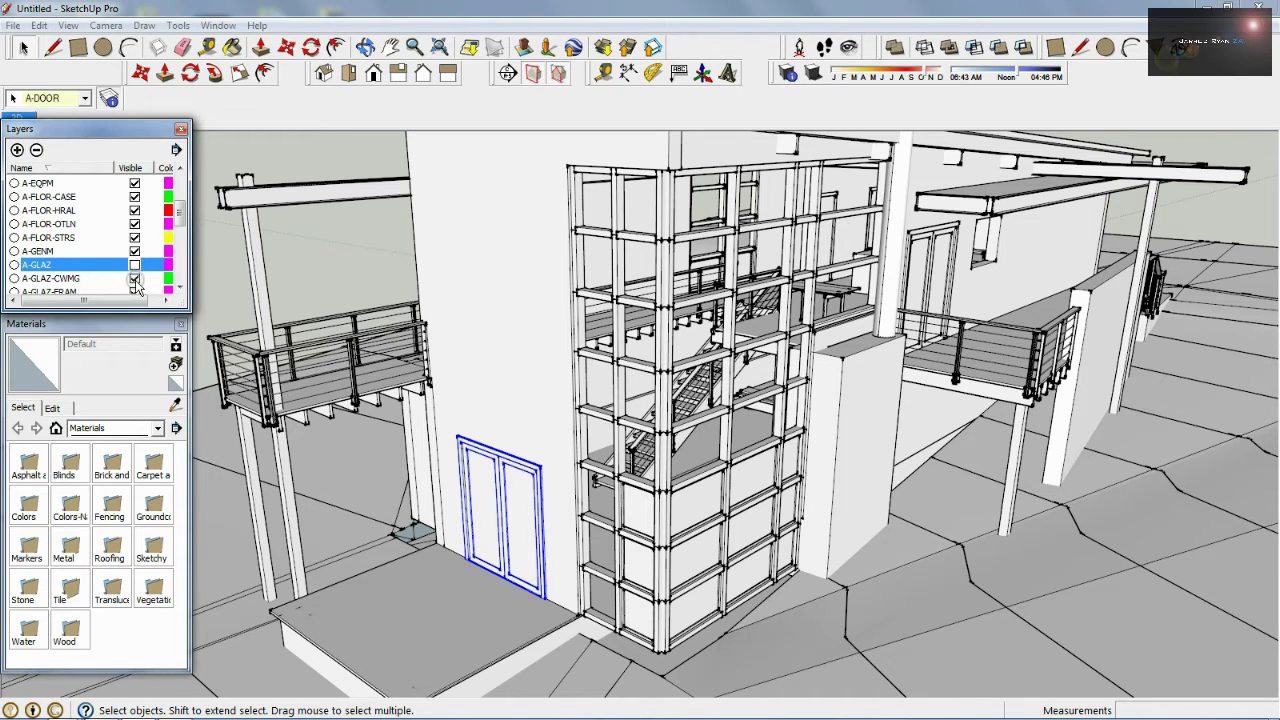
pyautogui.click(135, 279)
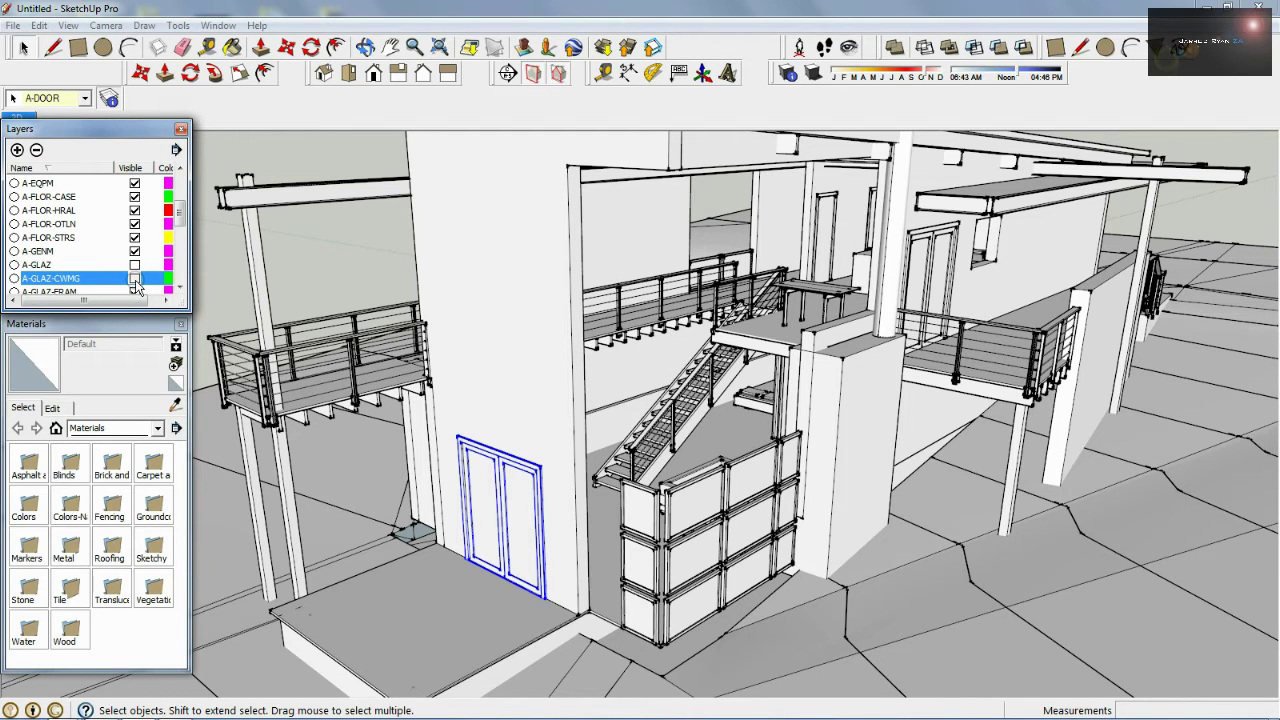
pyautogui.click(136, 290)
pyautogui.click(136, 291)
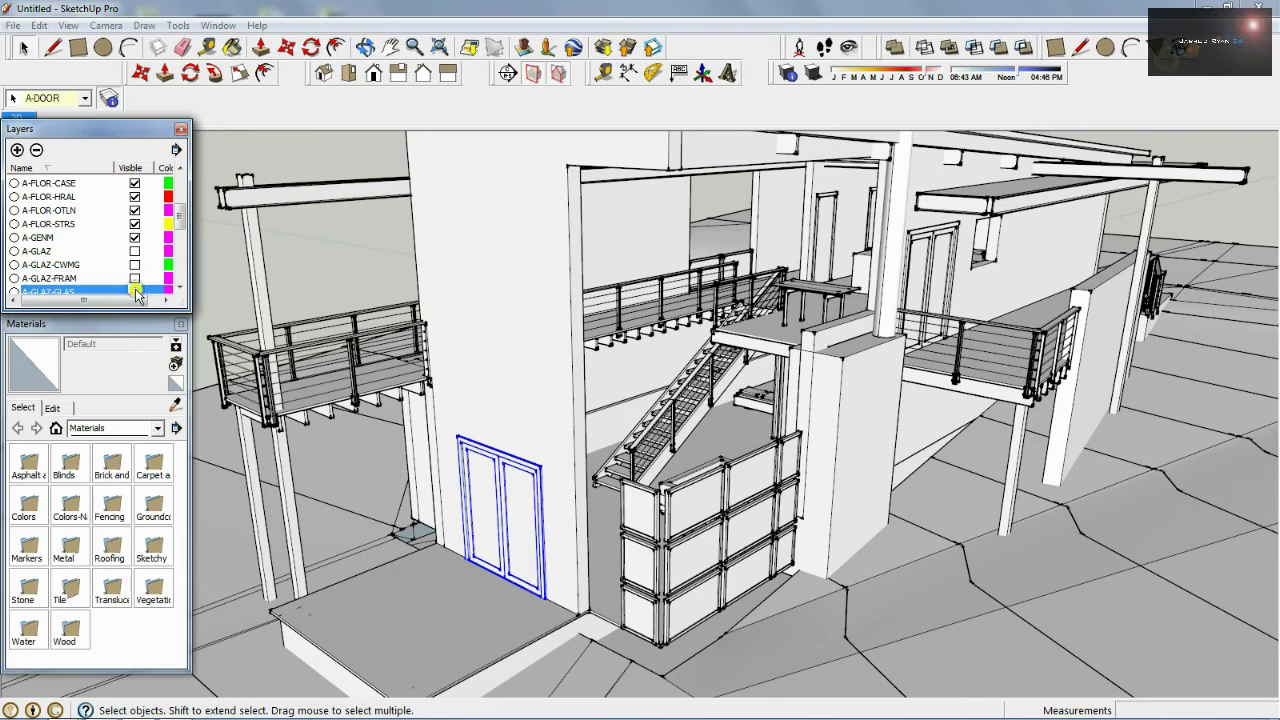
pyautogui.click(135, 291)
pyautogui.click(136, 291)
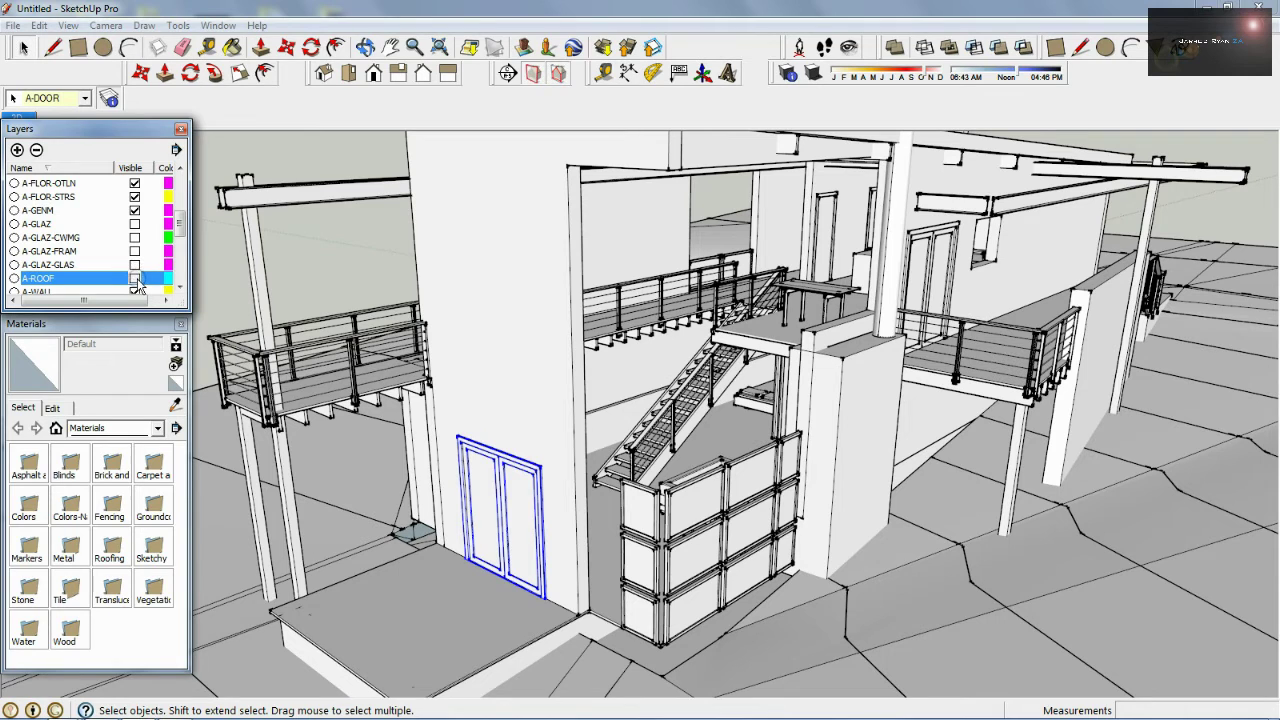
pyautogui.click(136, 280)
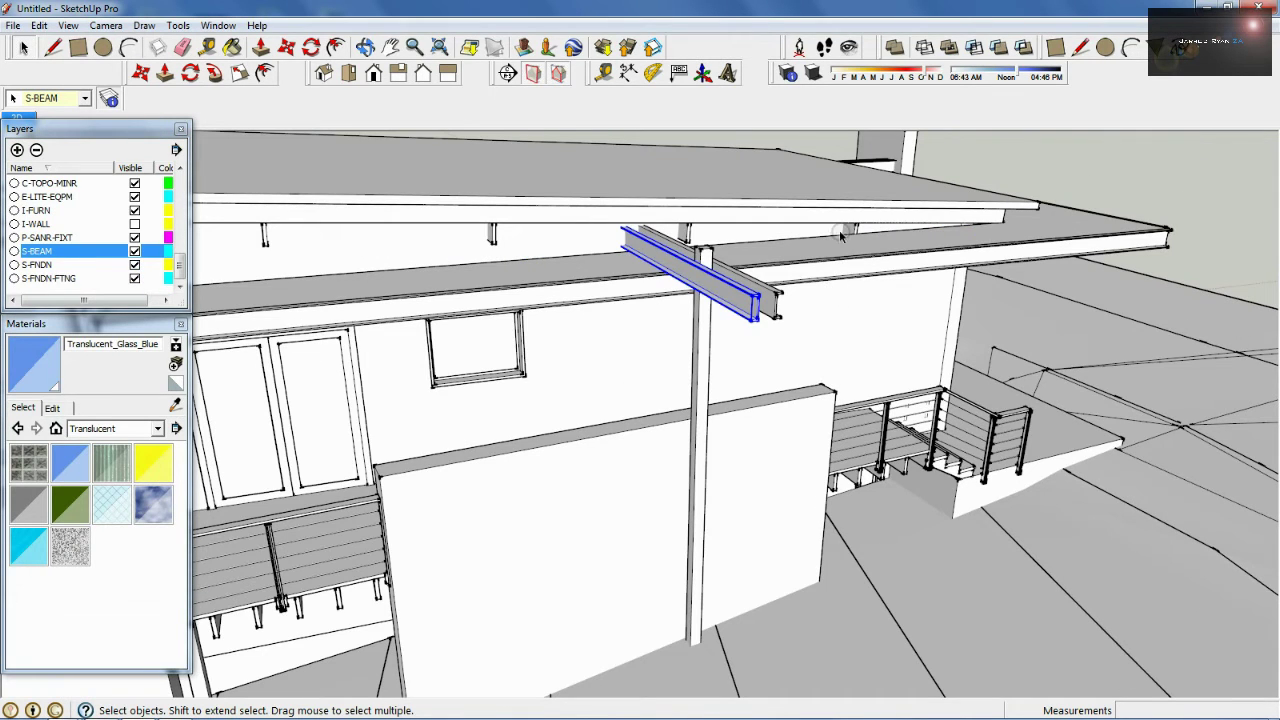
# - Select the steel beam under the roof overhang, briefly entering and leaving its component
pyautogui.click(846, 316)
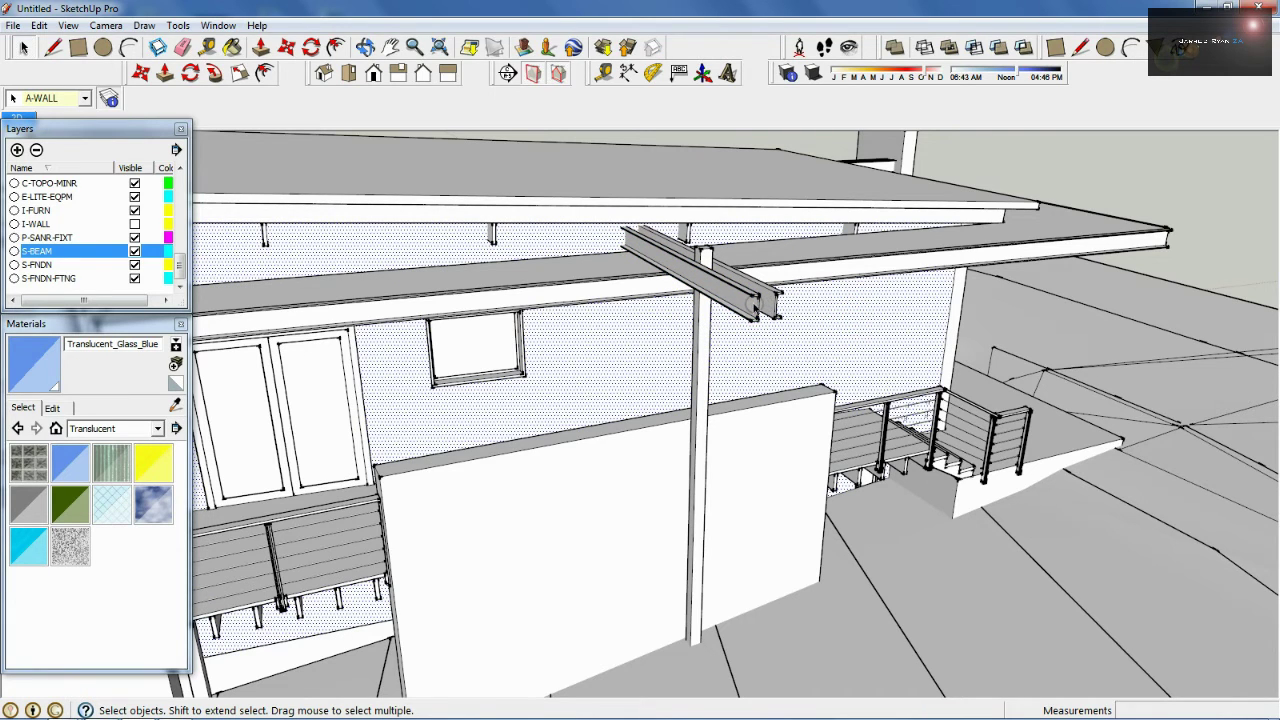
pyautogui.click(757, 302)
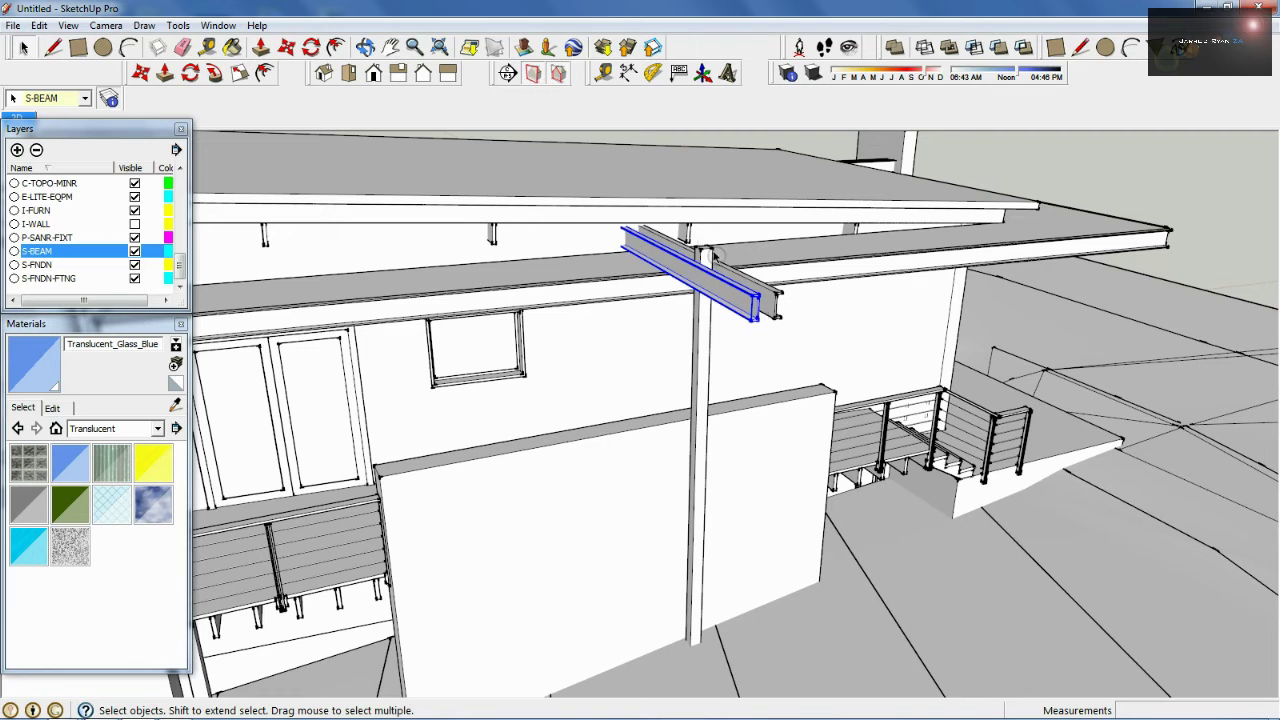
pyautogui.rightClick(700, 277)
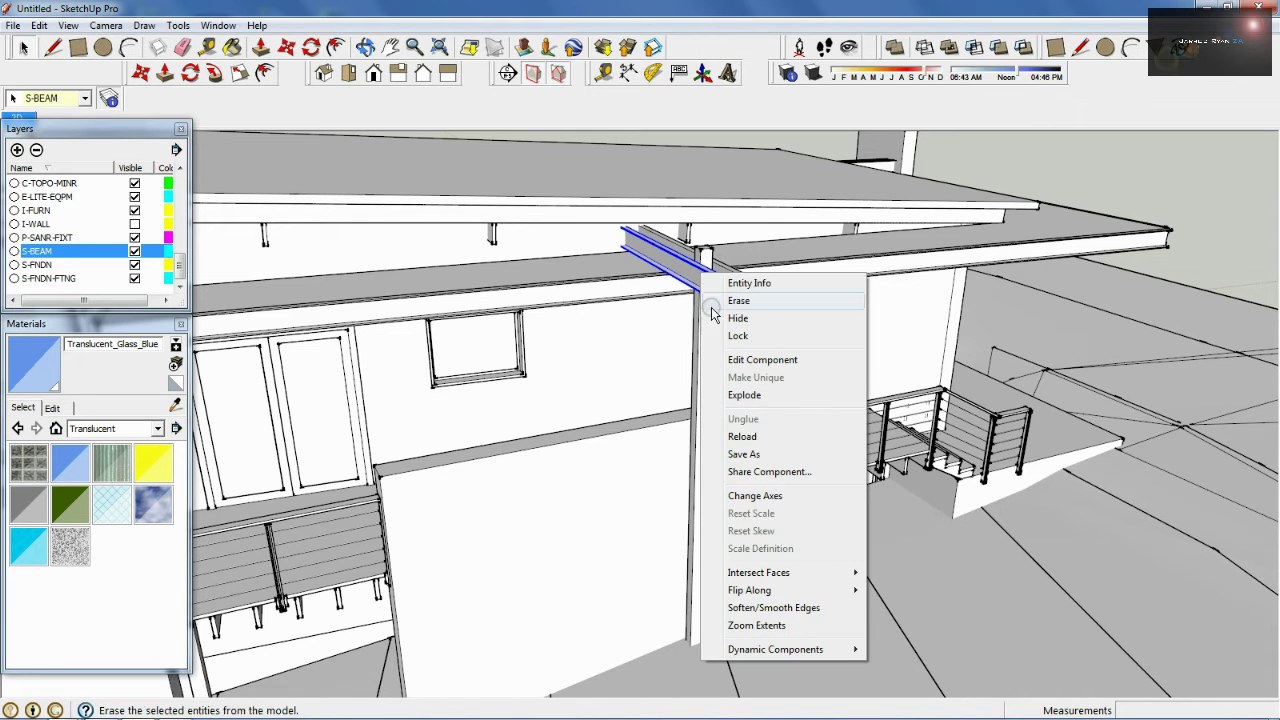
pyautogui.click(740, 359)
pyautogui.scroll(-5, 720, 350)
pyautogui.scroll(-3, 704, 343)
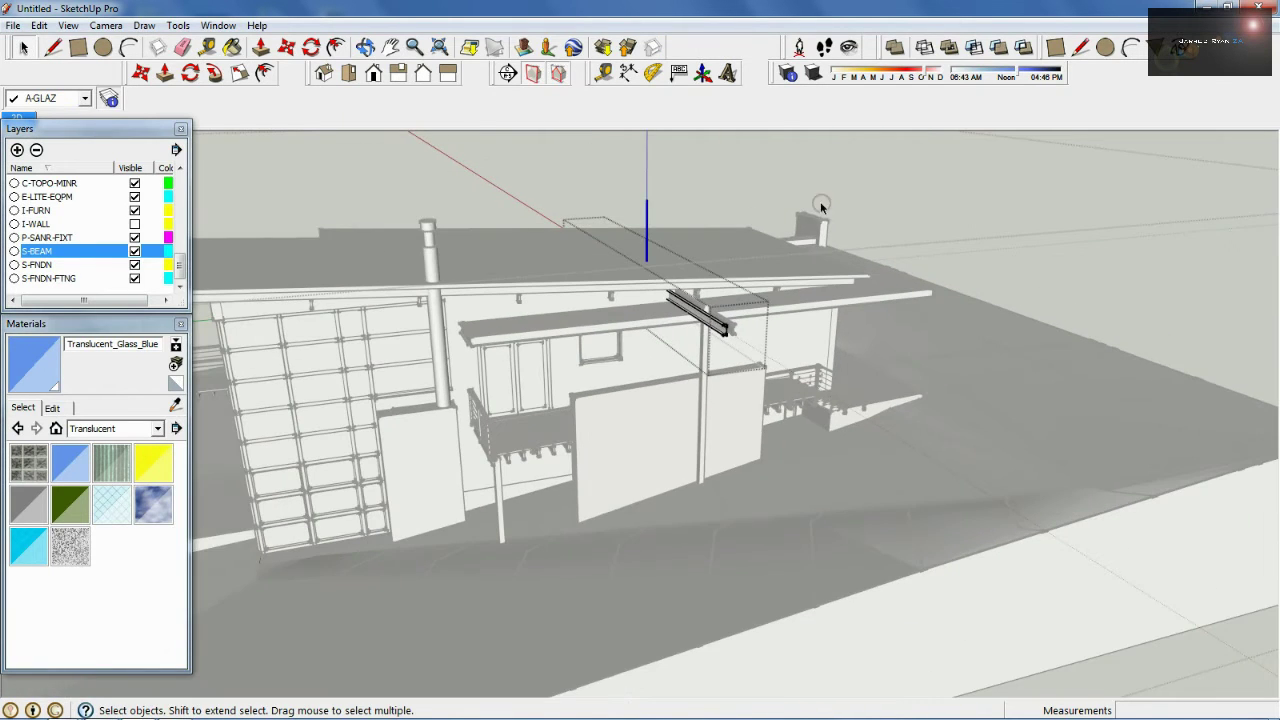
pyautogui.click(856, 160)
# - Paint the selected beam with 0020_Red from the Colors-Named materials
pyautogui.click(157, 428)
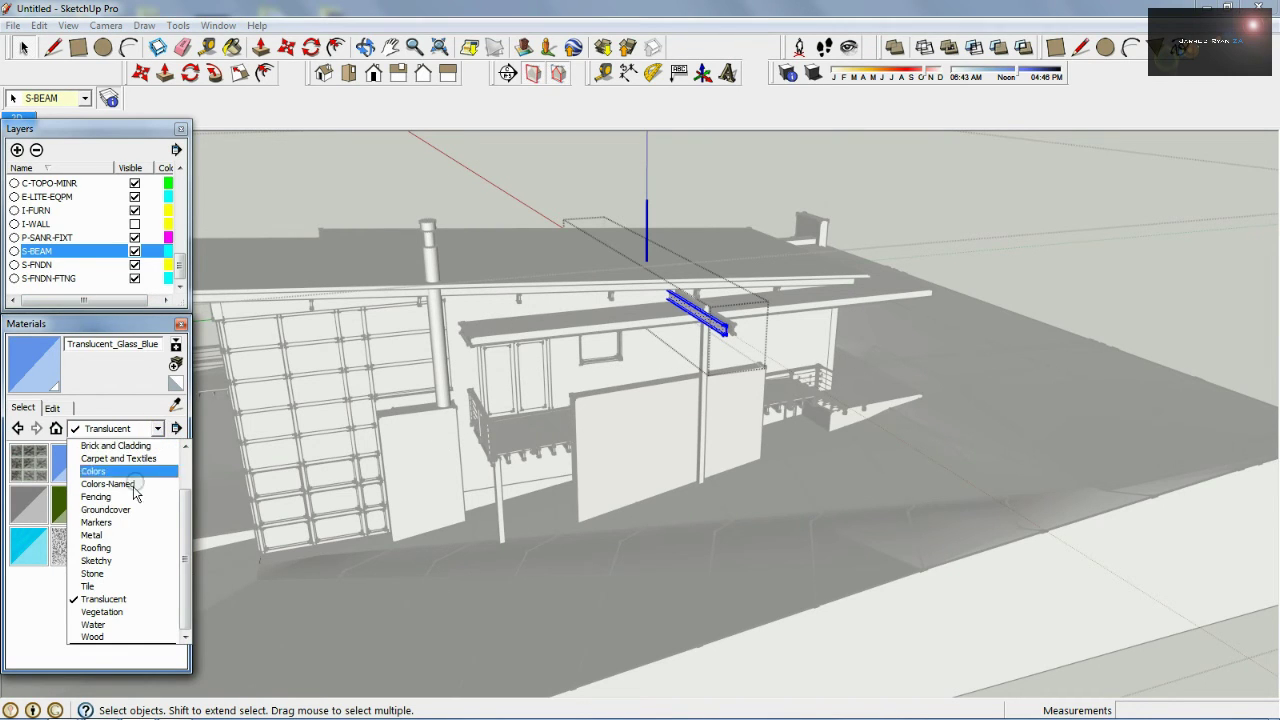
pyautogui.click(126, 485)
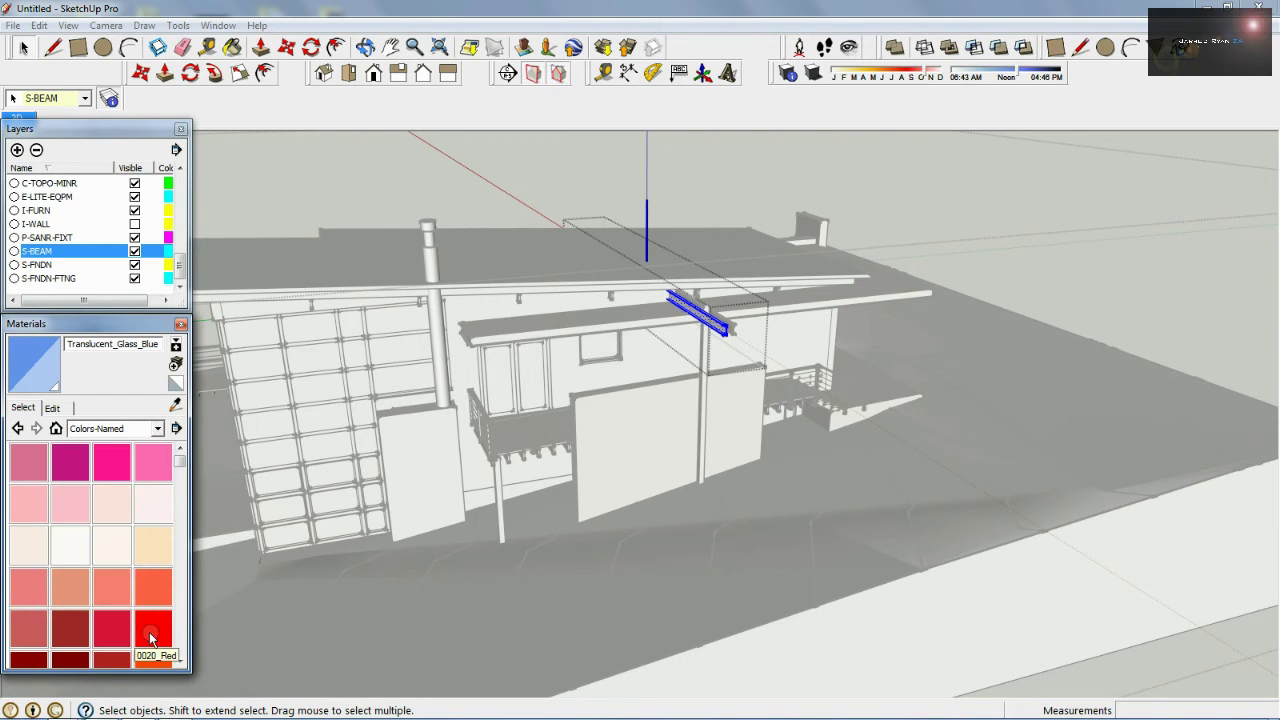
pyautogui.click(151, 637)
pyautogui.click(716, 325)
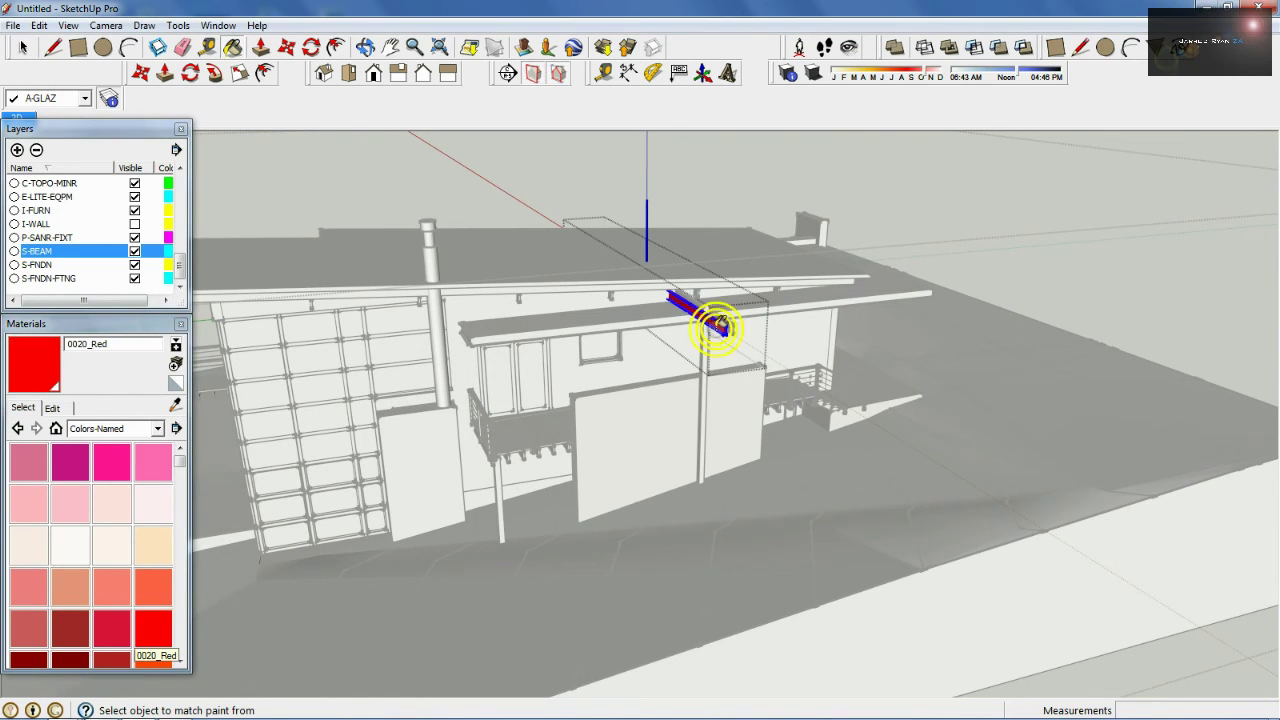
pyautogui.scroll(10, 720, 330)
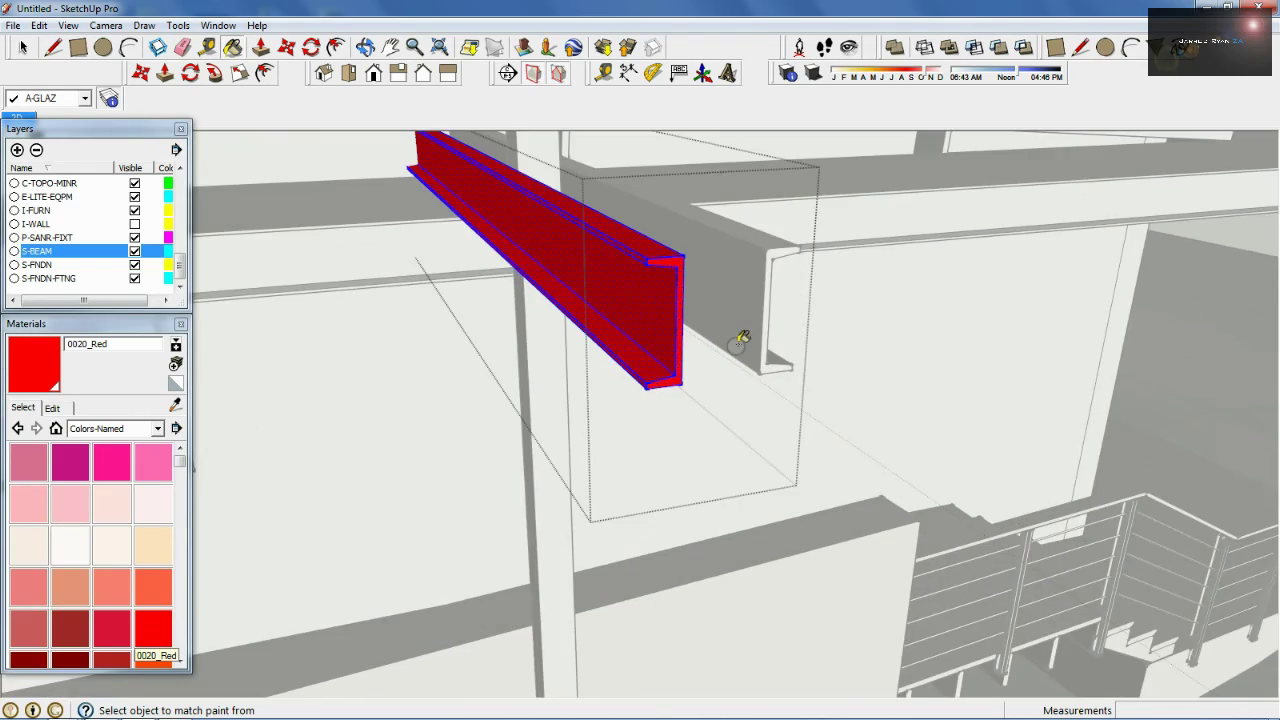
pyautogui.scroll(-5, 742, 340)
# - Clear the selection and orbit and zoom out to view the whole house
pyautogui.click(23, 47)
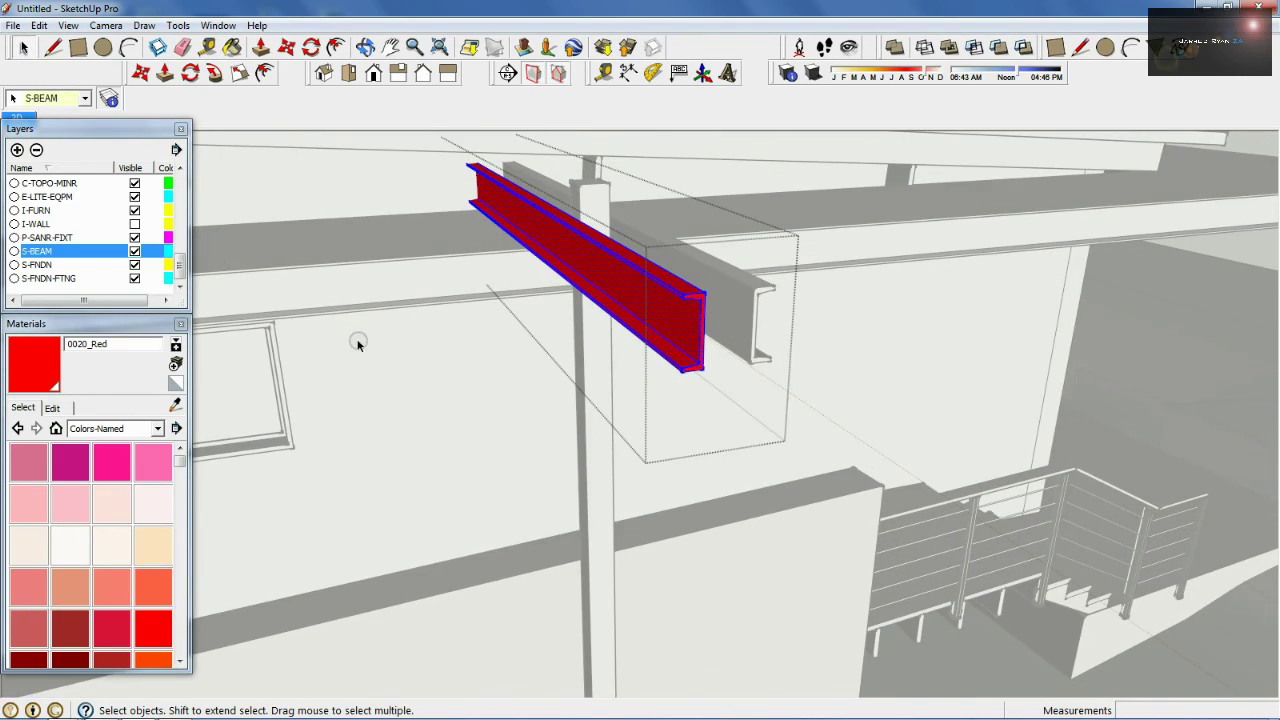
pyautogui.scroll(-10, 360, 343)
pyautogui.click(866, 425)
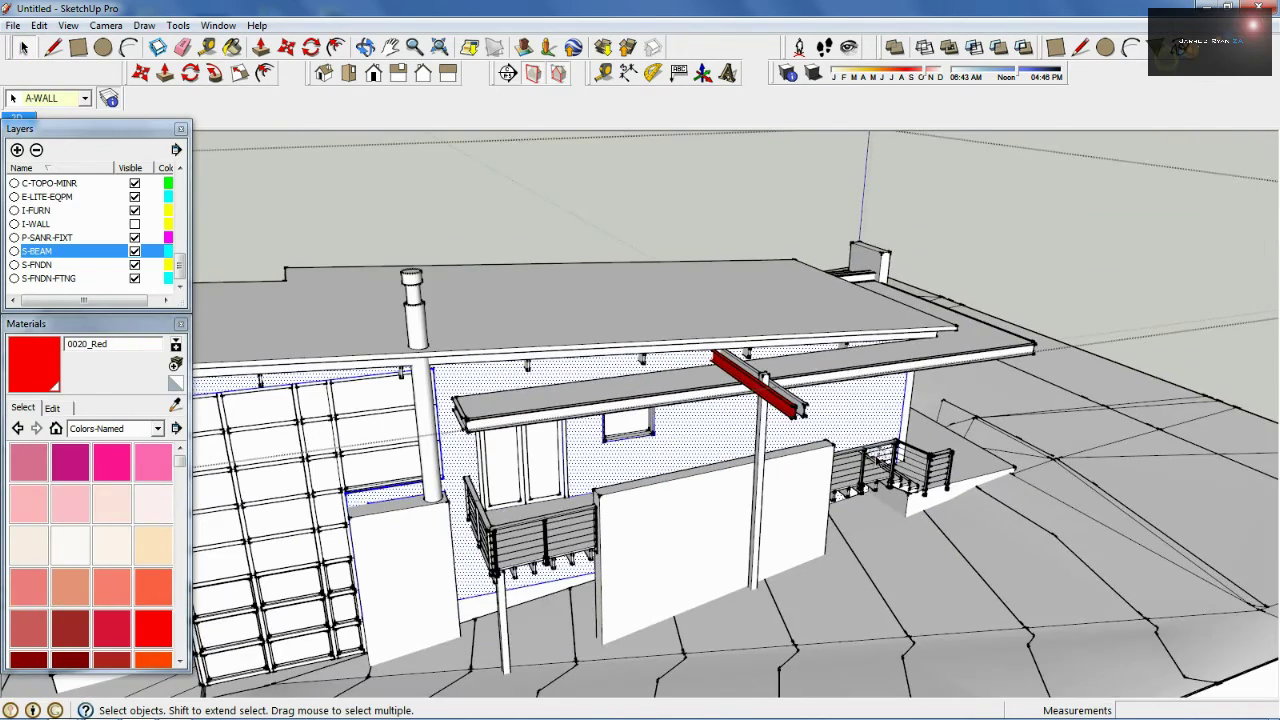
pyautogui.moveTo(876, 467); pyautogui.dragTo(1004, 430, button='middle')
pyautogui.click(1057, 223)
pyautogui.scroll(-3, 1042, 218)
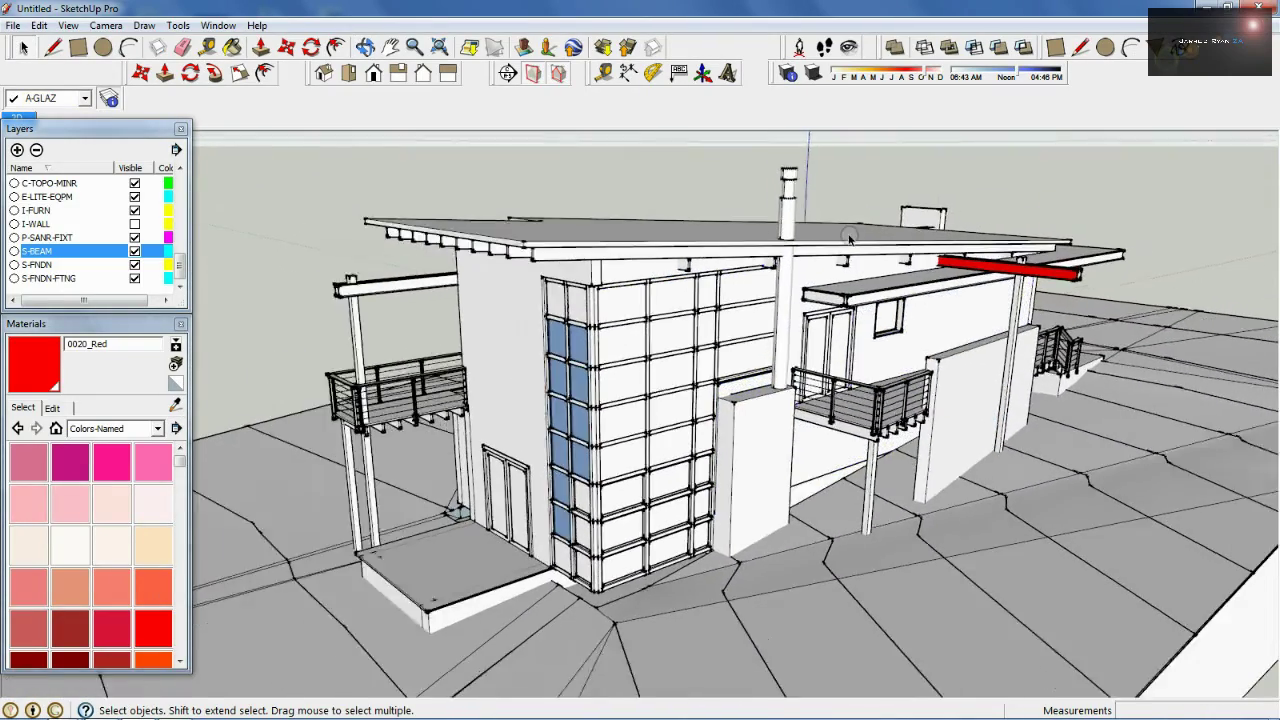
pyautogui.moveTo(1112, 408); pyautogui.dragTo(895, 372, button='middle')
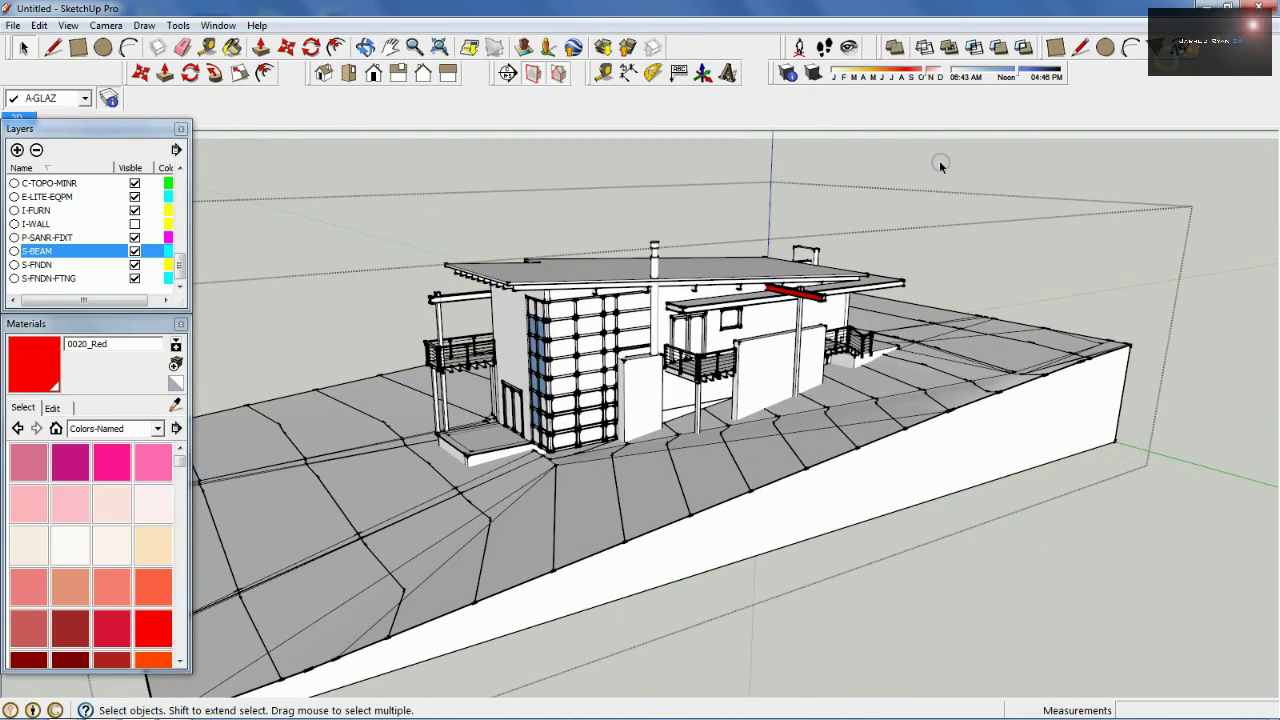